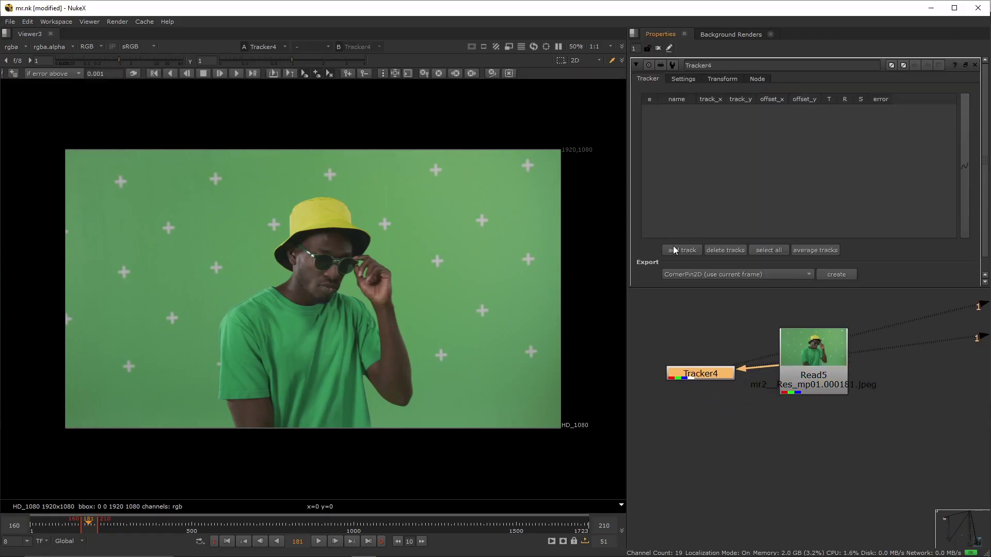
Step: Add four Tracker5 tracks on marker crosses and track them forward and backward to frame 160
left_click(673, 250)
left_click(673, 250)
left_click(673, 251)
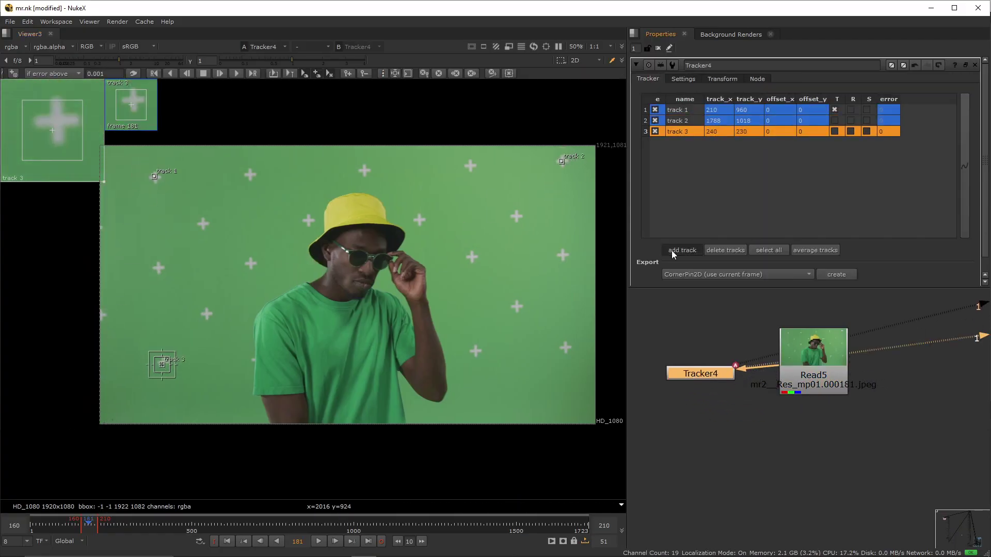
left_click(566, 349, "ctrl+alt")
key("ctrl+a")
left_click(236, 73)
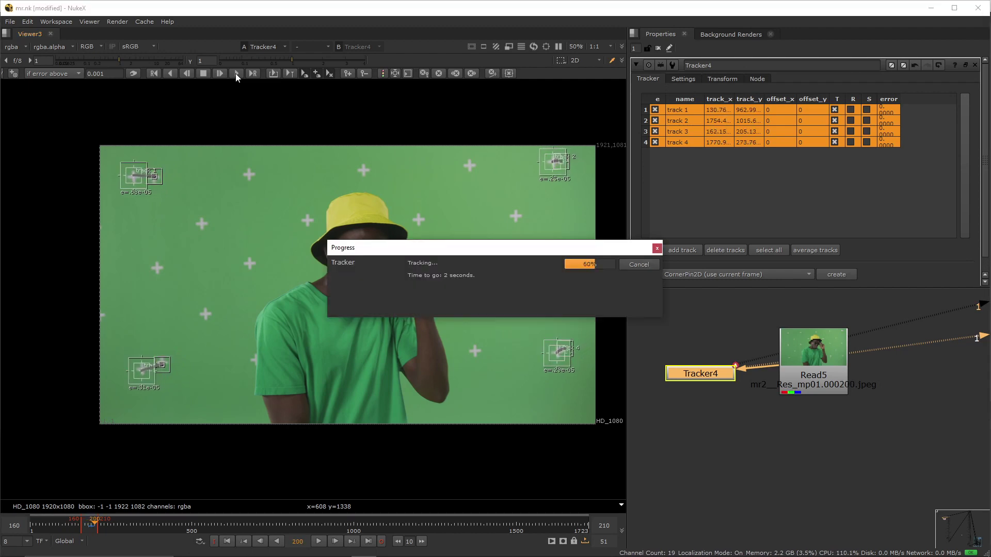
left_click(163, 73)
left_click(851, 142)
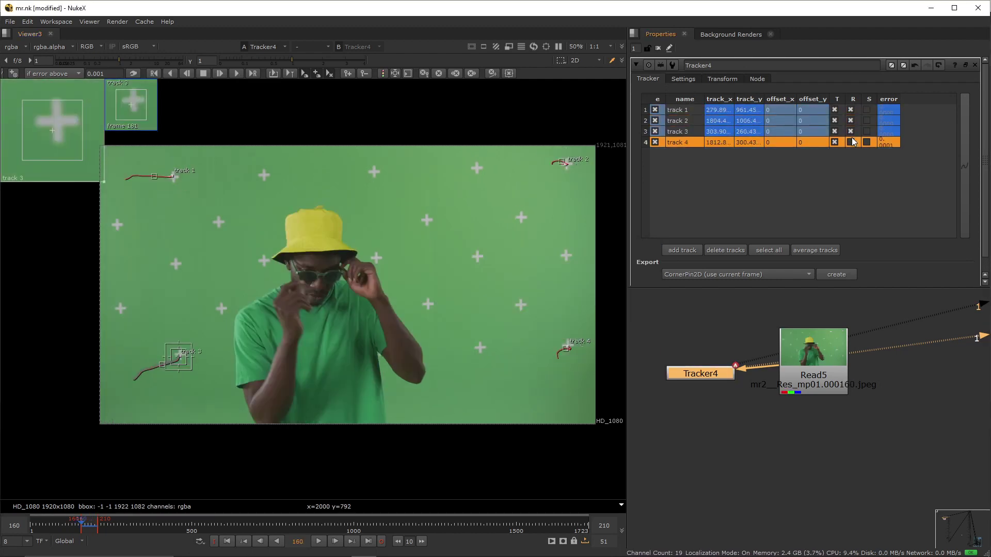
Step: Create Transform29, a Roto node and Blur24, with Blur24 feeding Transform29's mask input
left_click(868, 129)
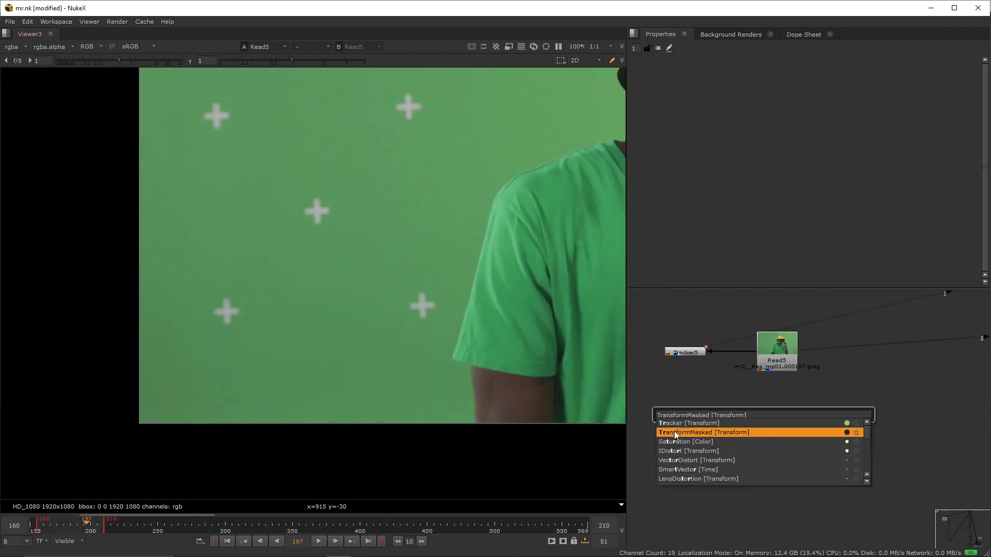
left_click(675, 435)
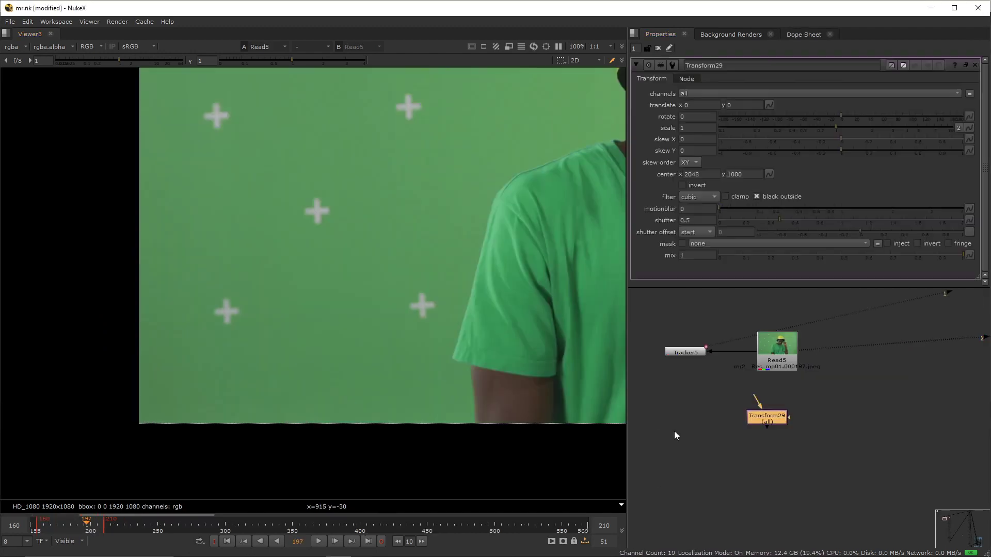
left_click(840, 399)
key("o")
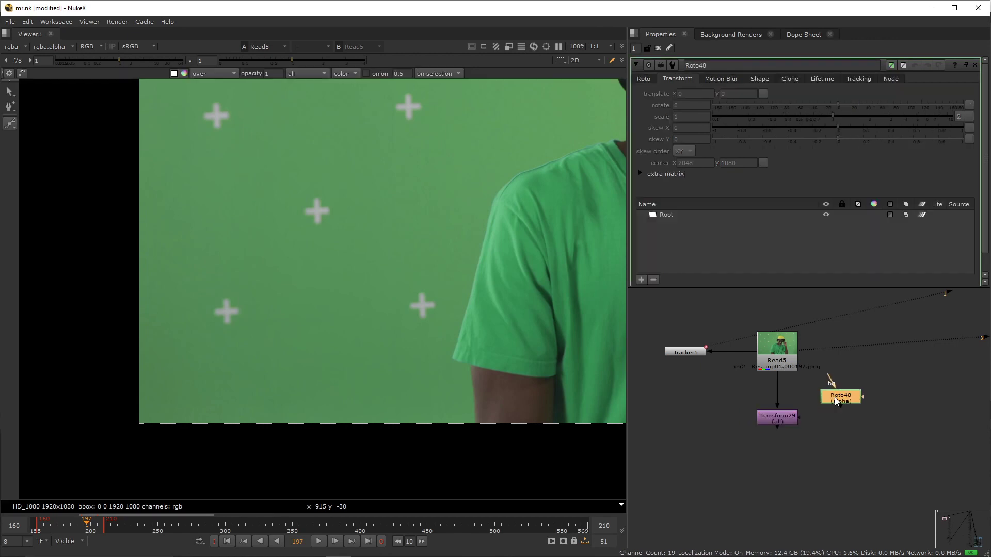
key("b")
left_click_drag(826, 420, 835, 416)
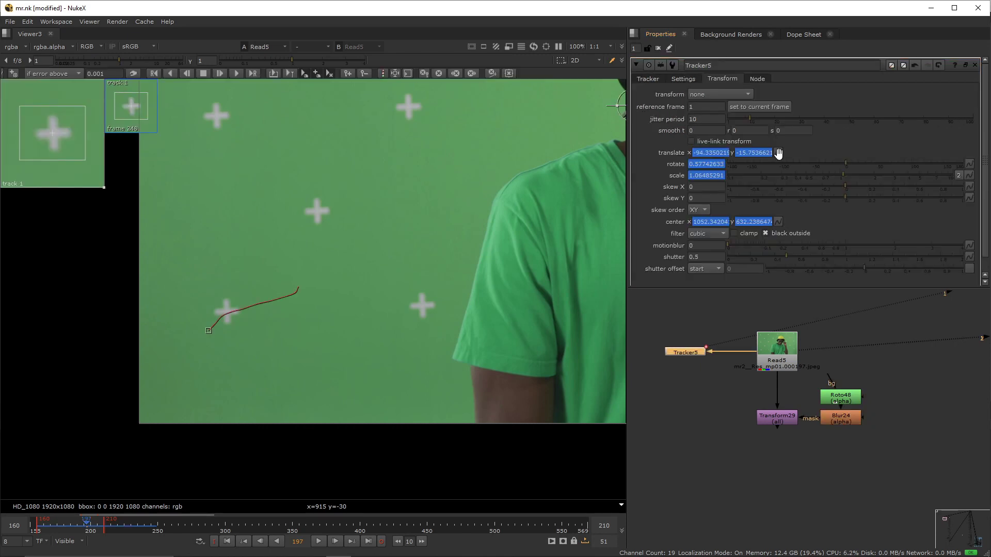
Step: Copy Tracker5's translate animation and paste it onto Roto48's translate
left_click(778, 153)
mouse_move(849, 247)
left_click(912, 257)
double_click(840, 397)
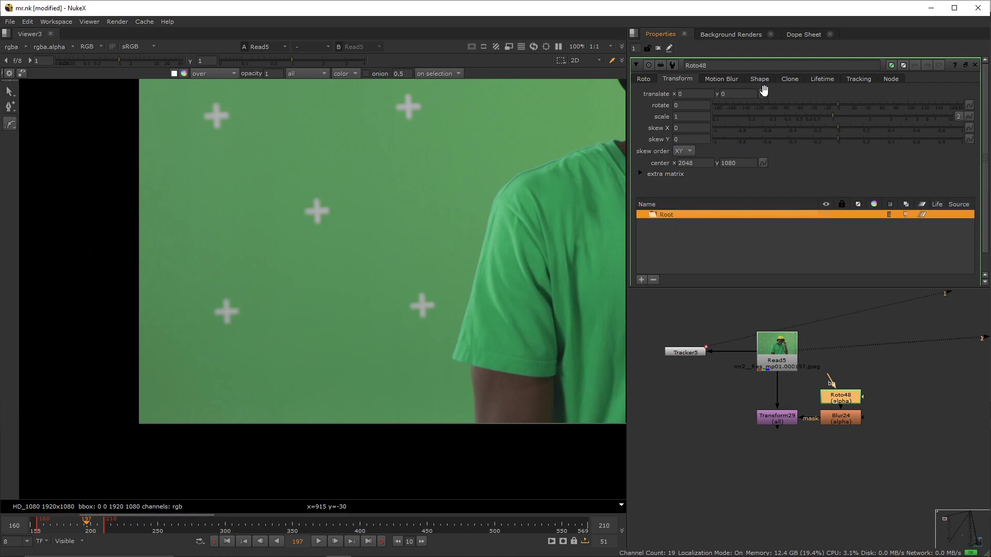
left_click(763, 94)
mouse_move(860, 173)
left_click(926, 173)
Step: Transfer Tracker5's rotate, scale and center animation onto Roto48's transform
left_click(969, 164)
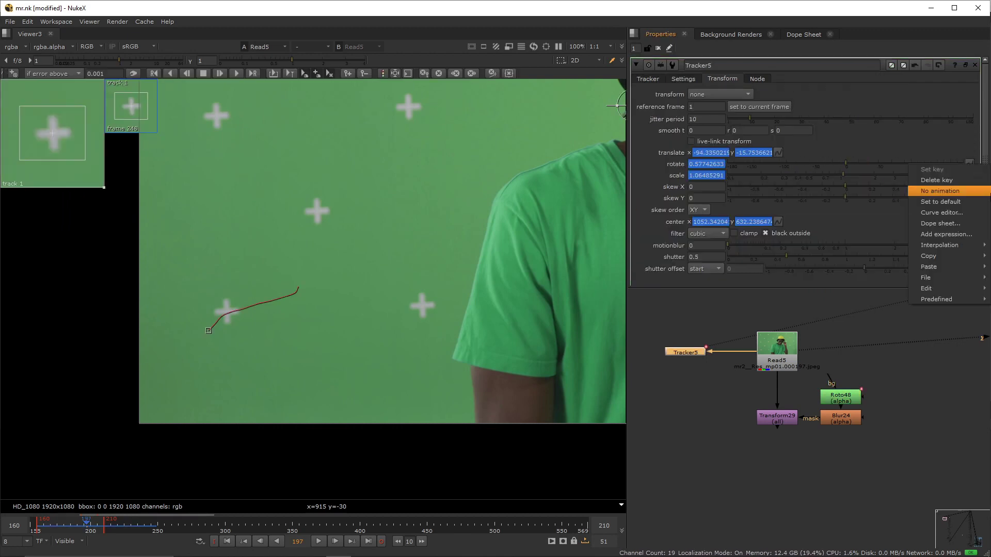
mouse_move(957, 249)
left_click(883, 265)
left_click(970, 105)
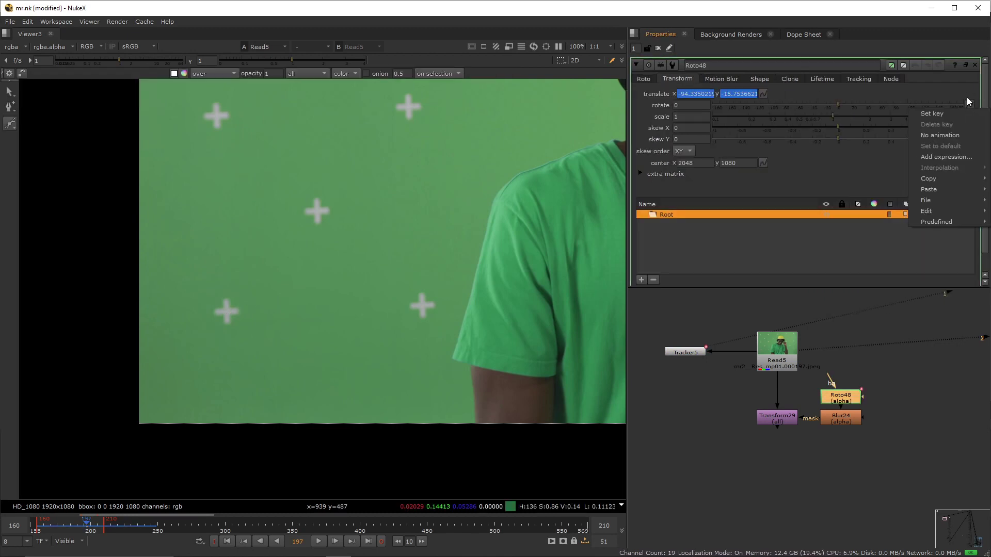
left_click(970, 186)
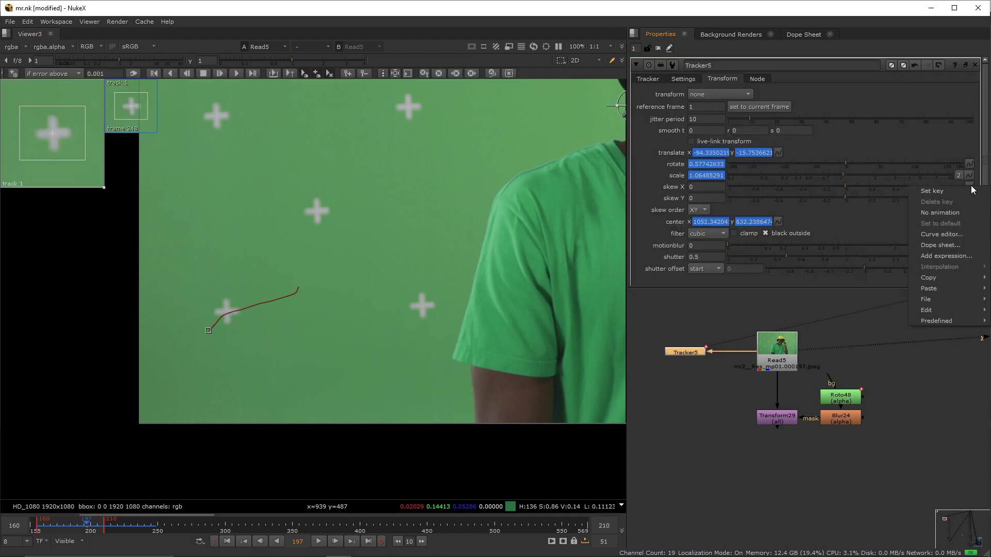
left_click(972, 190)
left_click(970, 176)
mouse_move(923, 266)
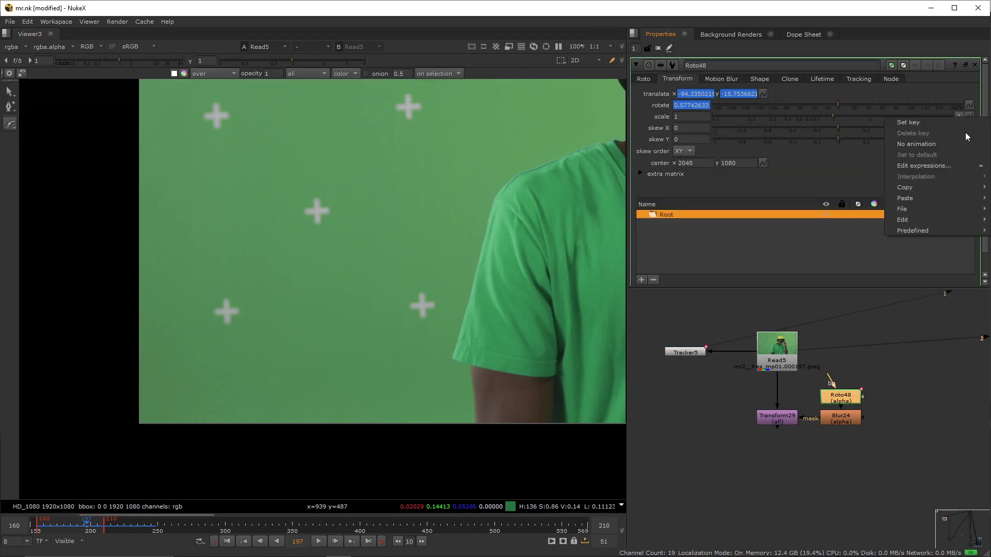
mouse_move(915, 198)
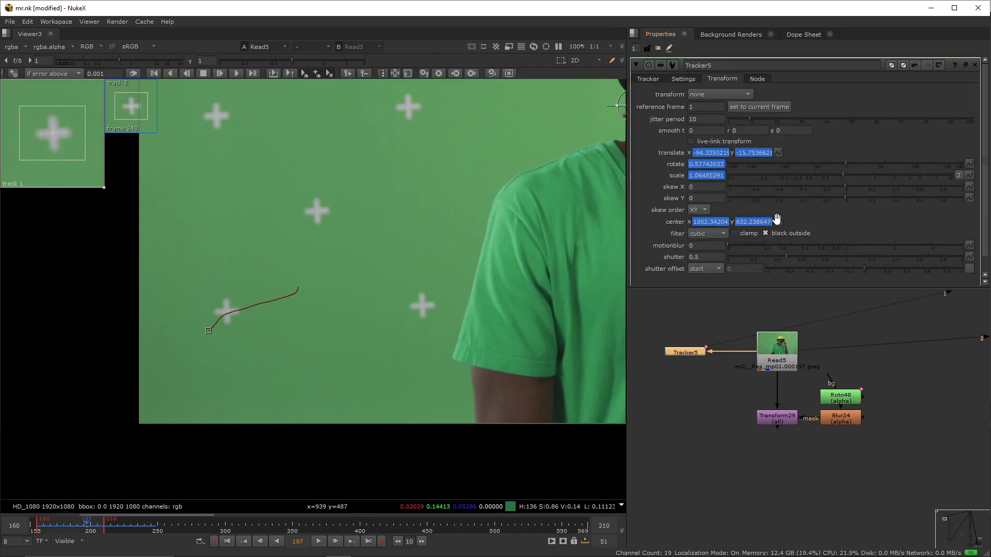
left_click(778, 222)
mouse_move(803, 311)
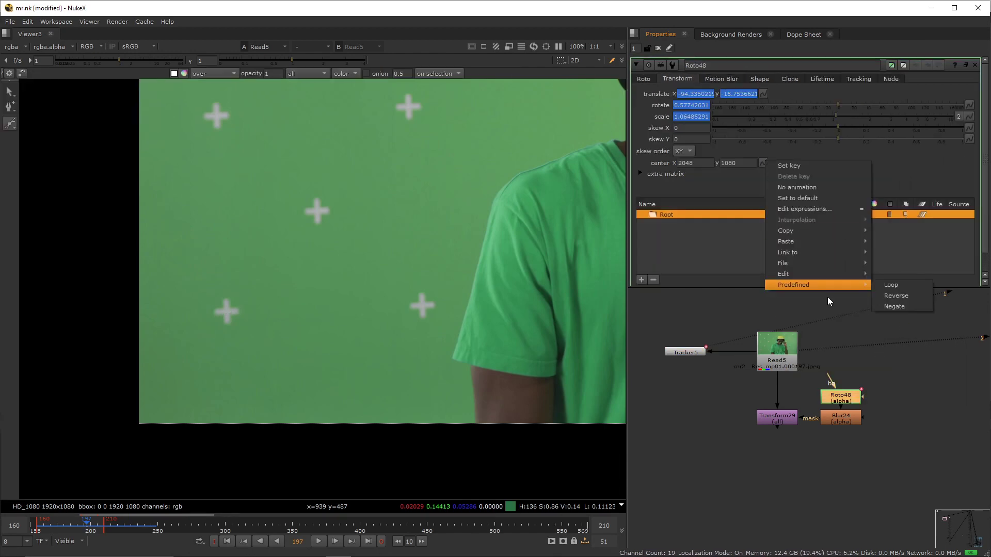
mouse_move(816, 241)
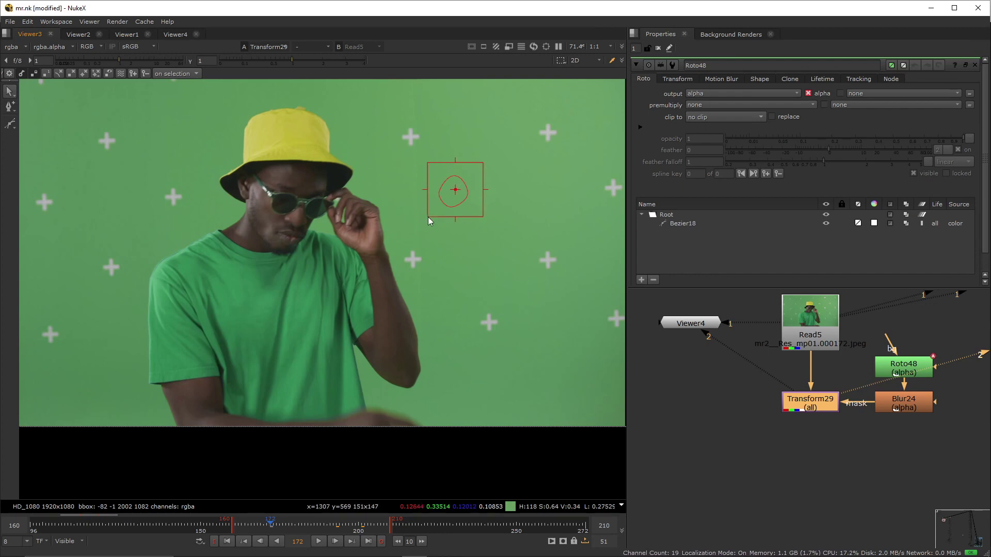
Step: Set Transform29 translate x to -81, refit Roto48's Bezier around the marker, and review playback
left_click(699, 104)
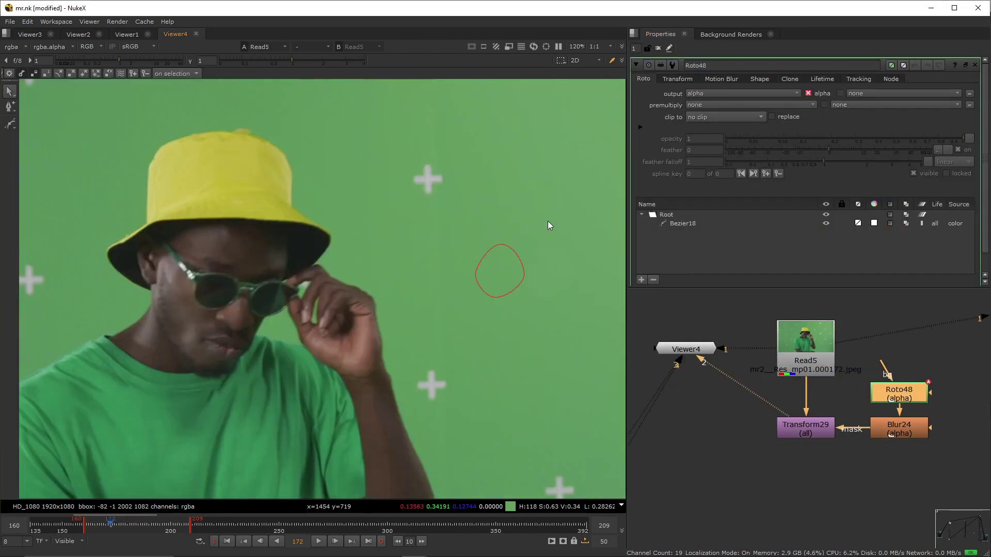
left_click_drag(547, 221, 458, 322)
key("v")
left_click_drag(469, 230, 401, 305)
left_click_drag(435, 268, 503, 274)
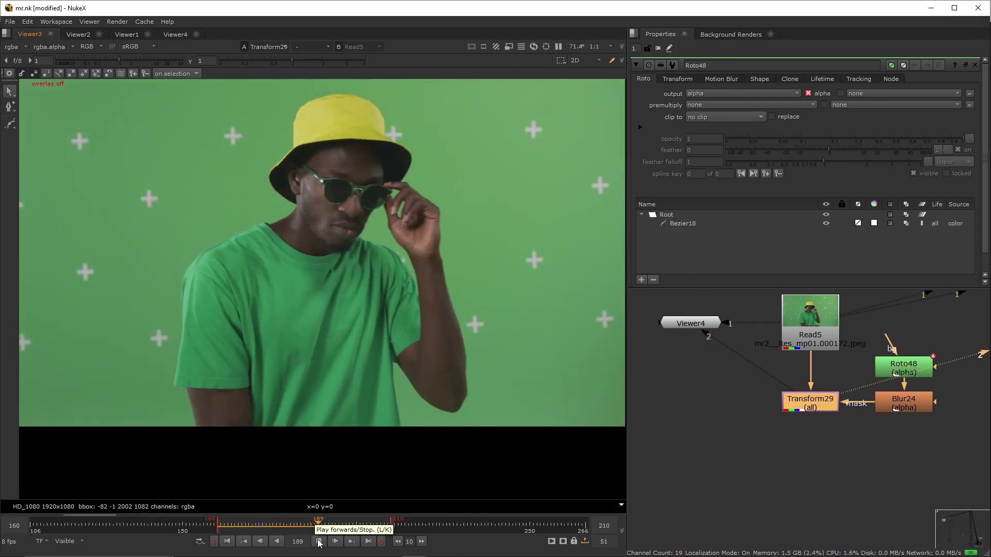
left_click(319, 542)
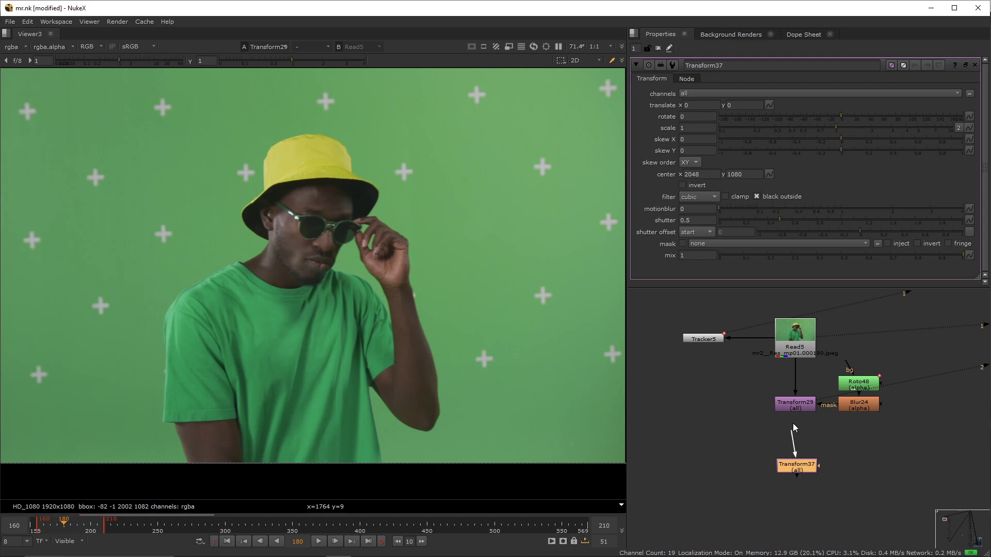
Step: Add Transform37 after Transform29 and duplicate Roto48/Blur24 as Roto49/Blur25 connected to Transform29
left_click_drag(795, 429, 794, 408)
left_click_drag(832, 362, 895, 430)
key("ctrl+c")
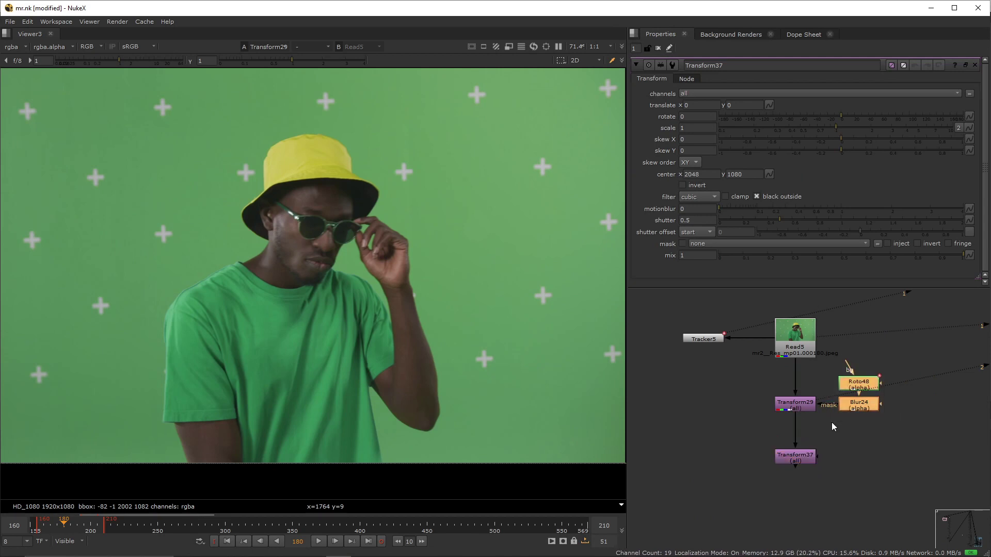
key("ctrl+v")
left_click(826, 462)
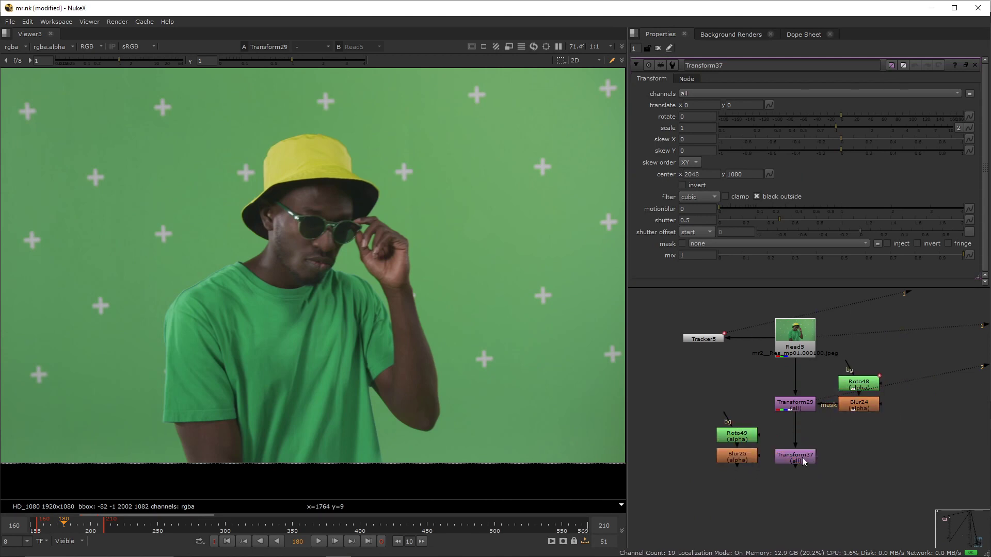
left_click_drag(736, 461, 718, 424)
left_click_drag(792, 414, 782, 406)
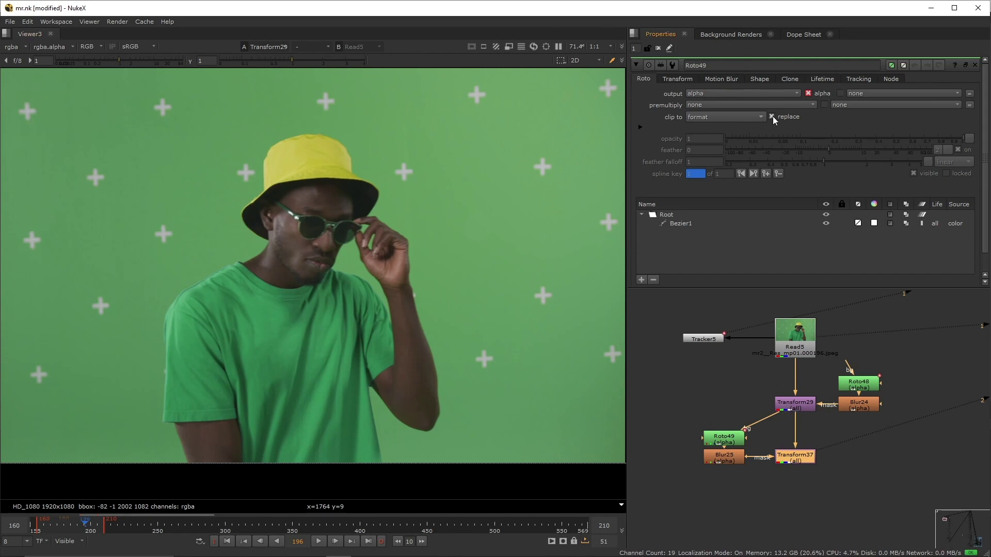
Step: Replace Roto49's Bezier with a shape around another marker, set translate x 71 and key mix
right_click(679, 223)
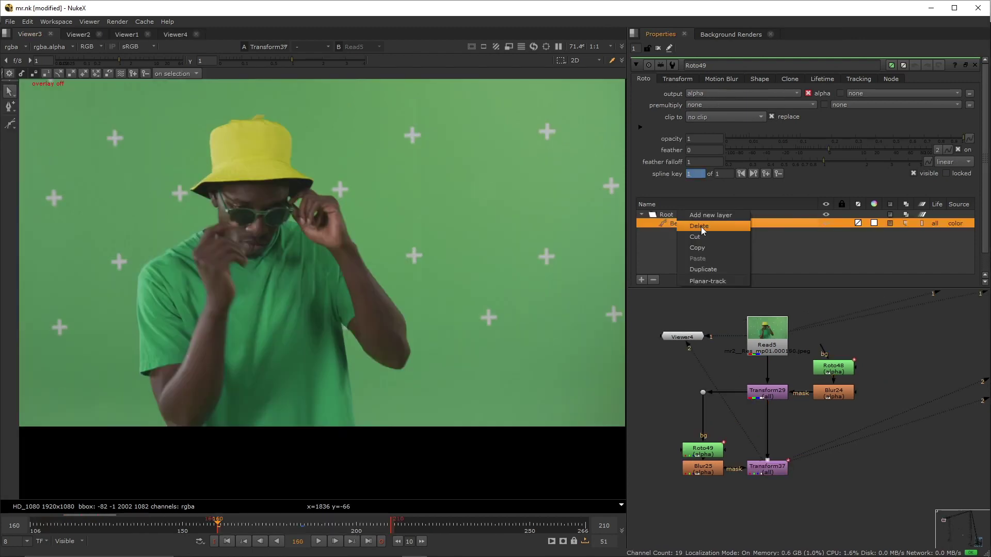
left_click(701, 227)
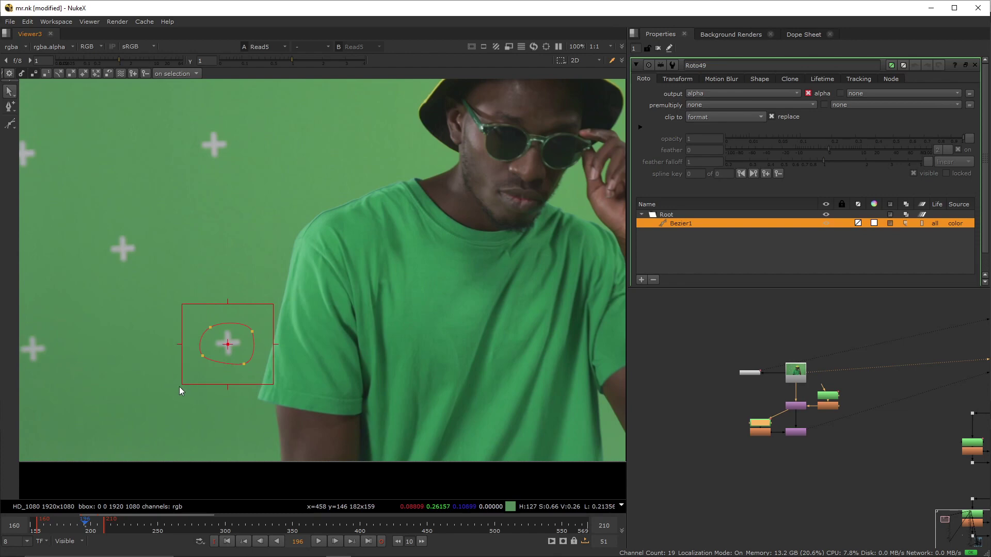
left_click(179, 391)
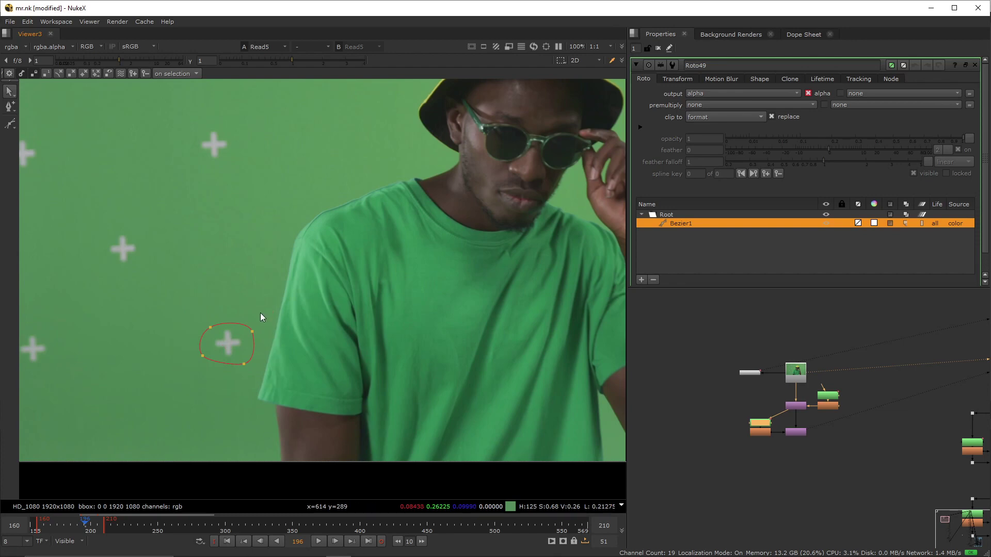
mouse_move(273, 305)
left_mouse_down()
mouse_move(230, 361)
mouse_move(179, 391)
left_mouse_up()
left_click(179, 392)
left_click_drag(274, 308, 178, 386)
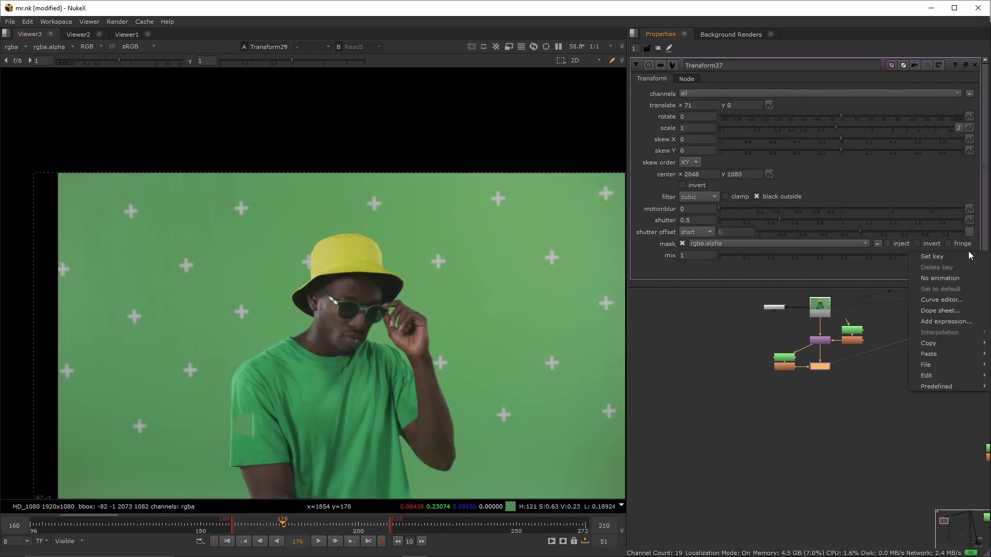
left_click(902, 258)
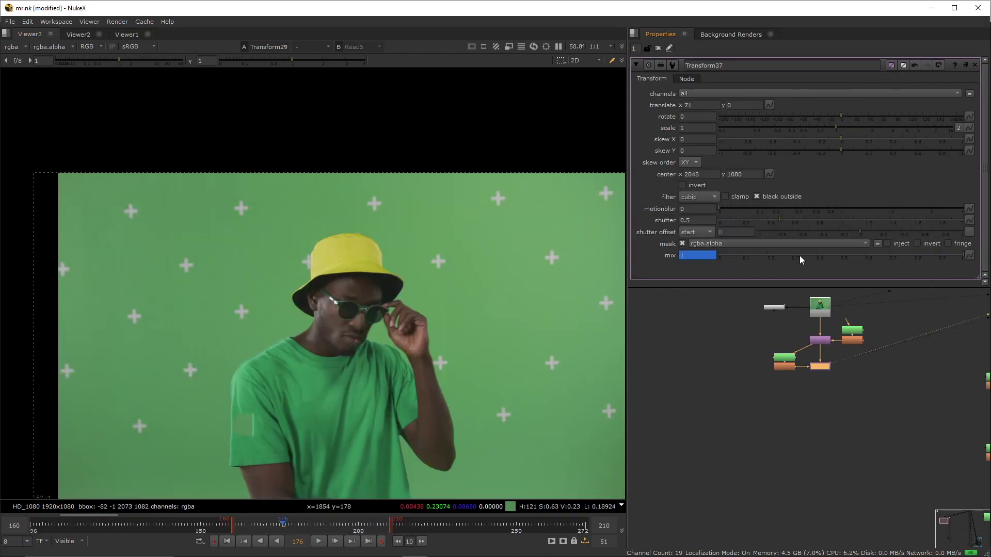
Step: Duplicate the Roto, Blur and Transform patch groups down the chain through Transform42
key("Right")
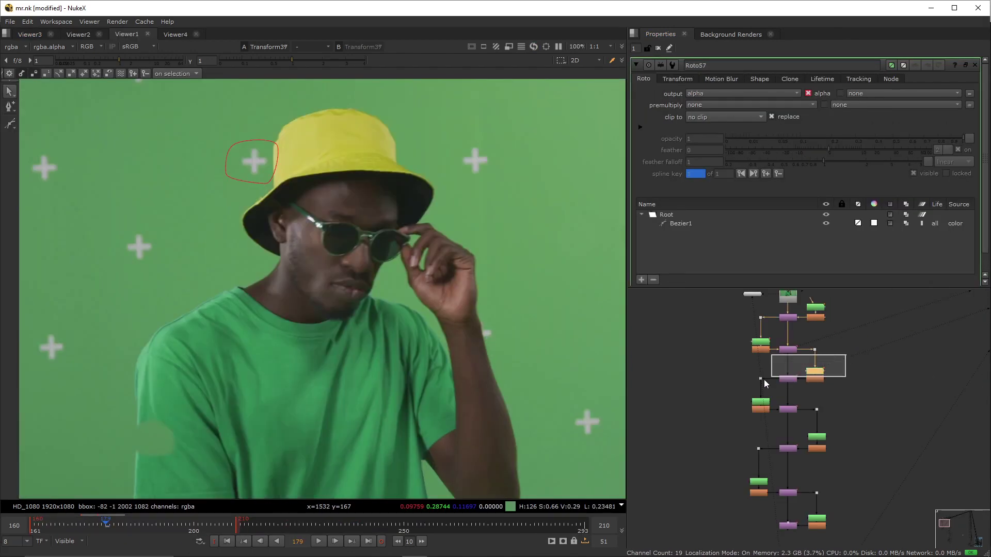
left_click_drag(847, 355, 735, 391)
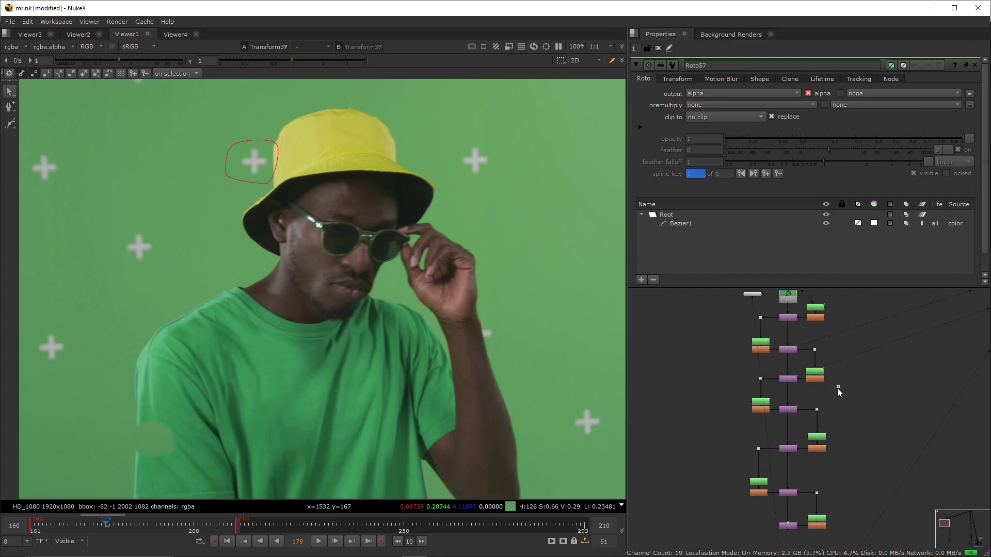
left_click_drag(837, 388, 726, 424)
left_click_drag(844, 421, 738, 461)
left_click_drag(836, 464, 736, 502)
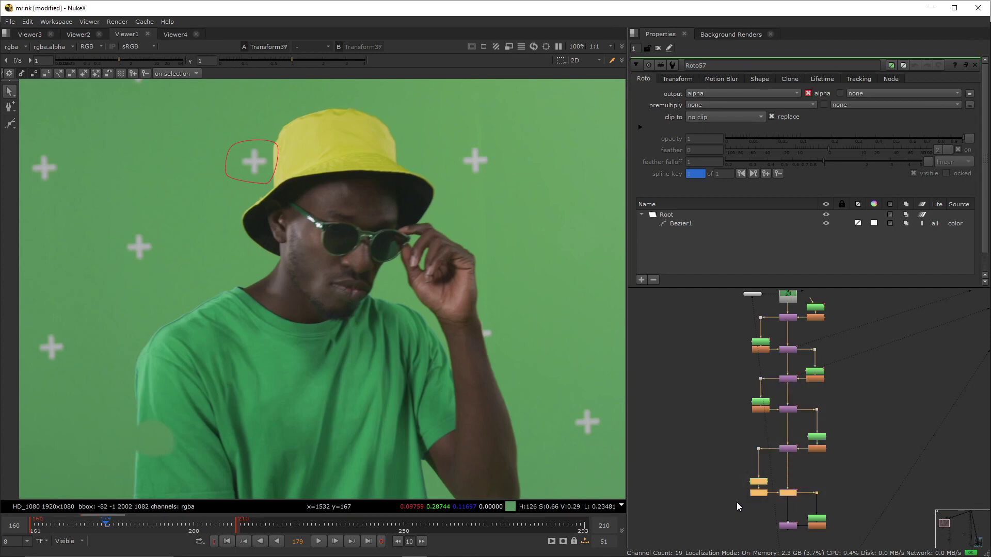
left_click_drag(846, 509, 756, 542)
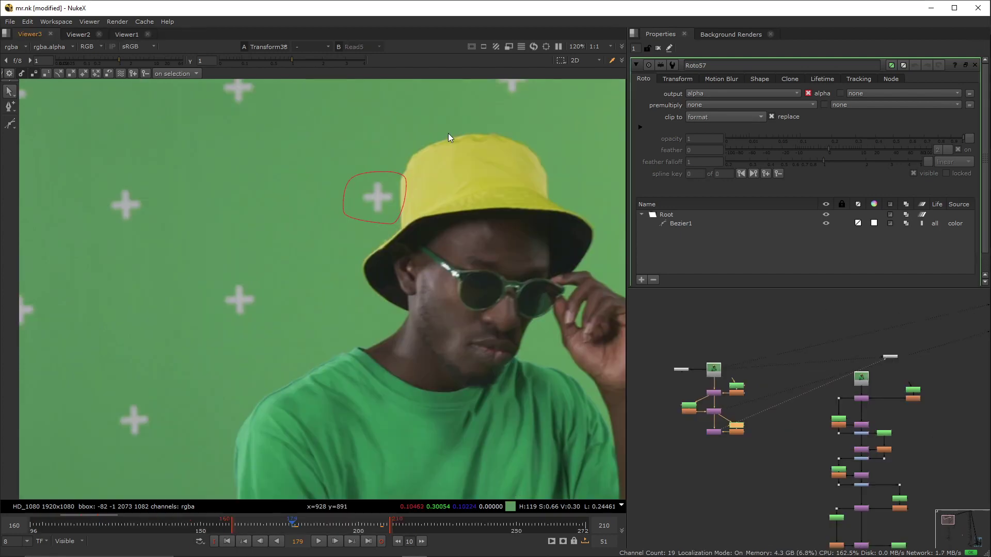
Step: Move the new roto shape over another marker cross and play back to check the patches
left_click_drag(448, 133, 370, 218)
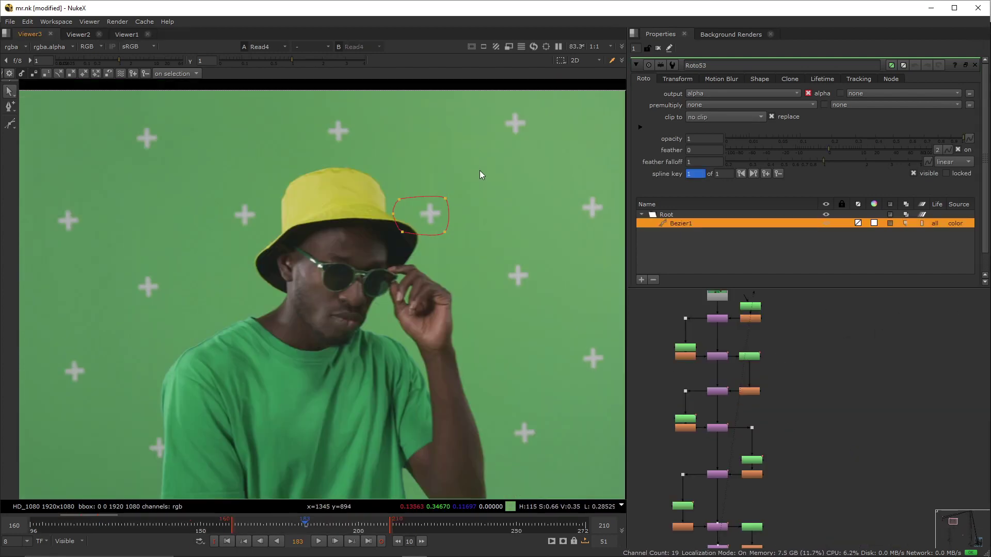
left_click_drag(479, 171, 369, 250)
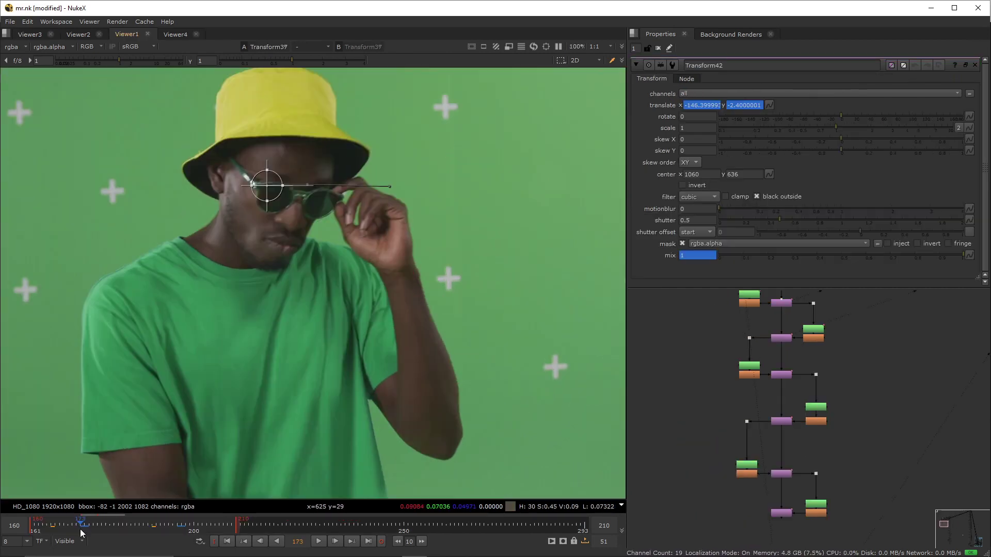
left_click(319, 542)
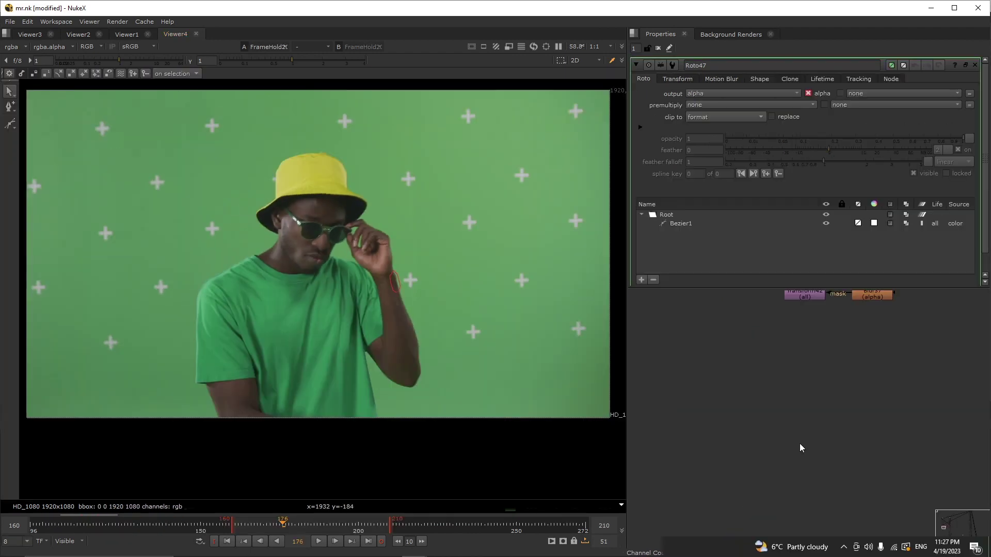
Step: Add Merge30 over Transform42 with a FrameHold21 at frame 174 on its A input
key("m")
left_click_drag(801, 442, 801, 289)
key("Tab")
type("frame")
key("Return")
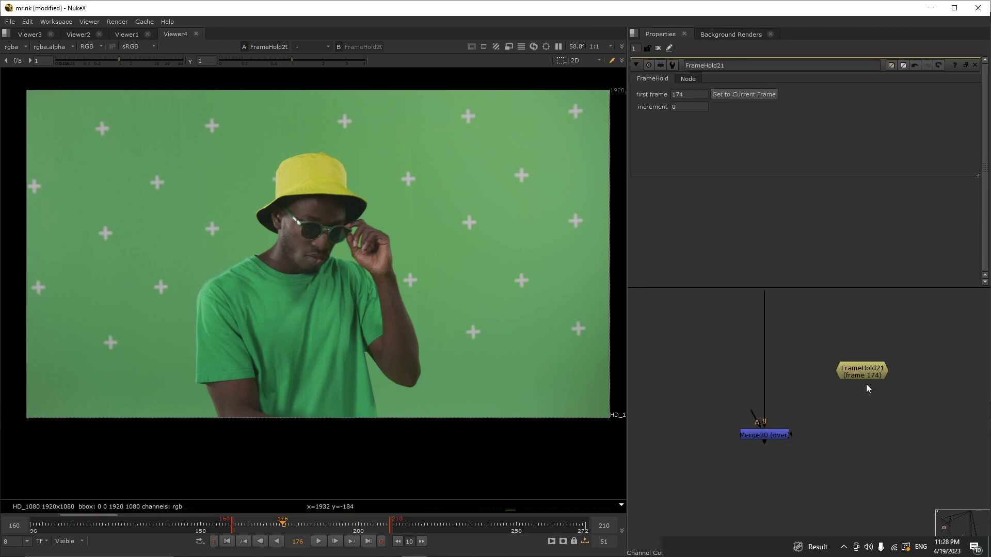
left_click_drag(754, 416, 873, 373)
Step: Roto a patch shape over the marker on the held frame, premultiply it and add a Transform
key("o")
left_click_drag(416, 260, 397, 287, "ctrl+shift")
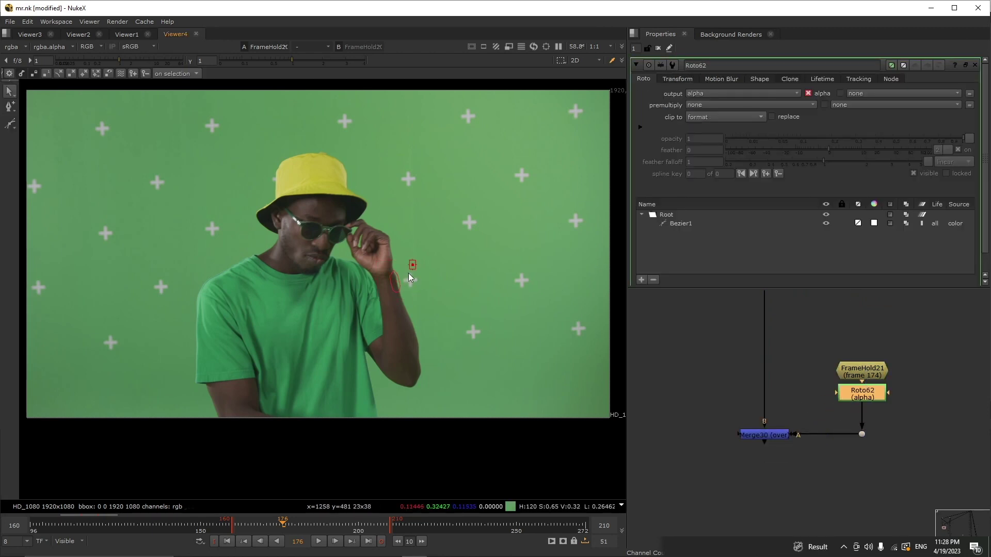
key("shift+p")
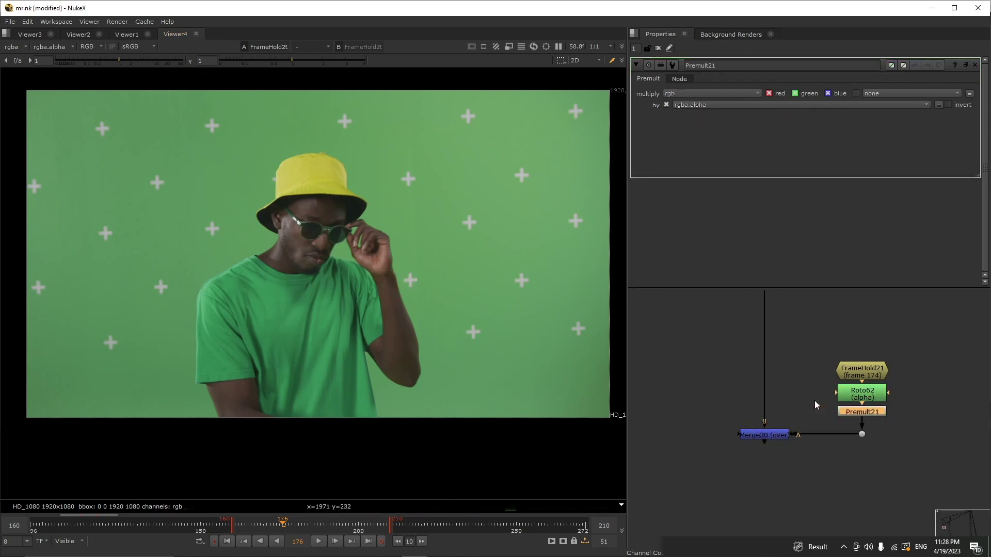
key("t")
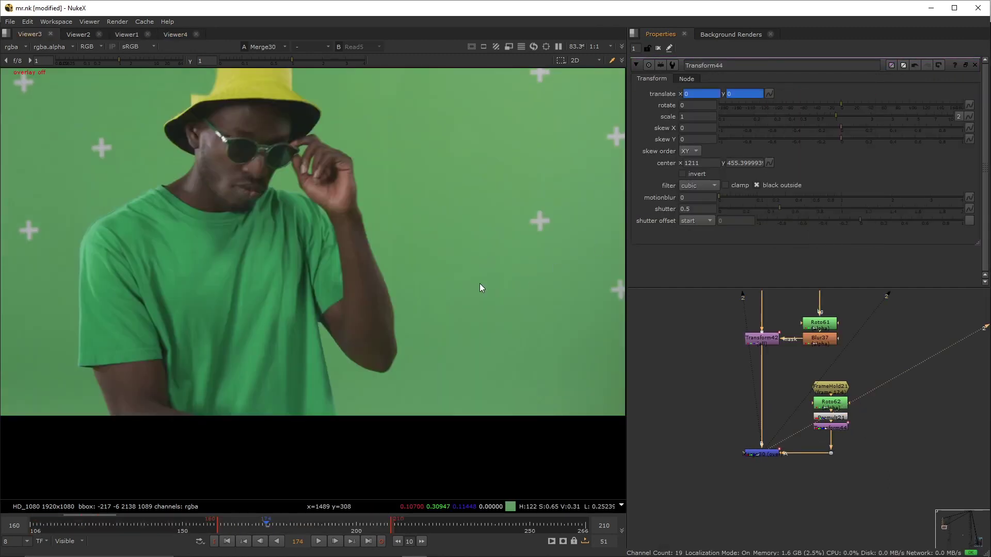
Step: Nudge Transform43's translate from frame 176 onward to align the patch with the wrist, comparing against Read5
scroll(402, 284, "up", 10)
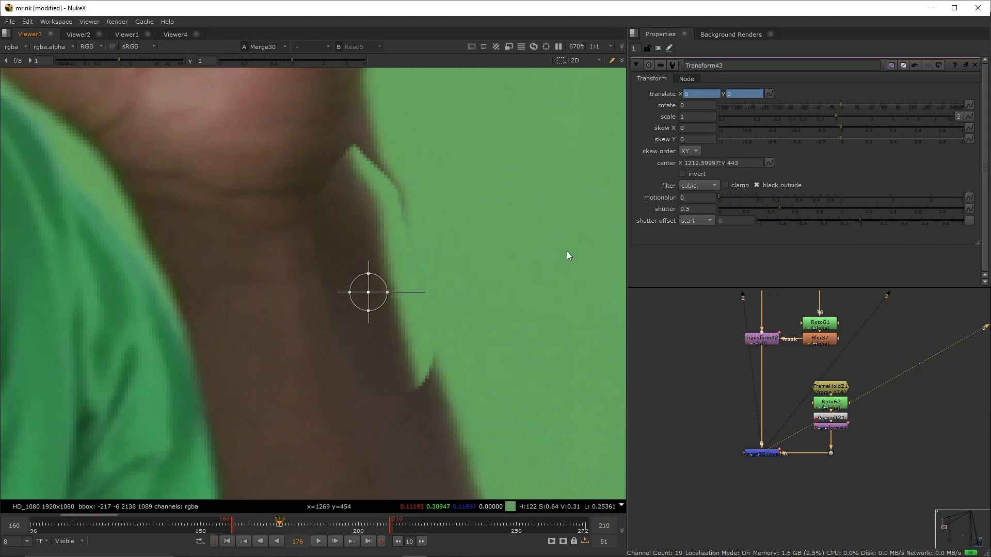
key("Right")
key("Left")
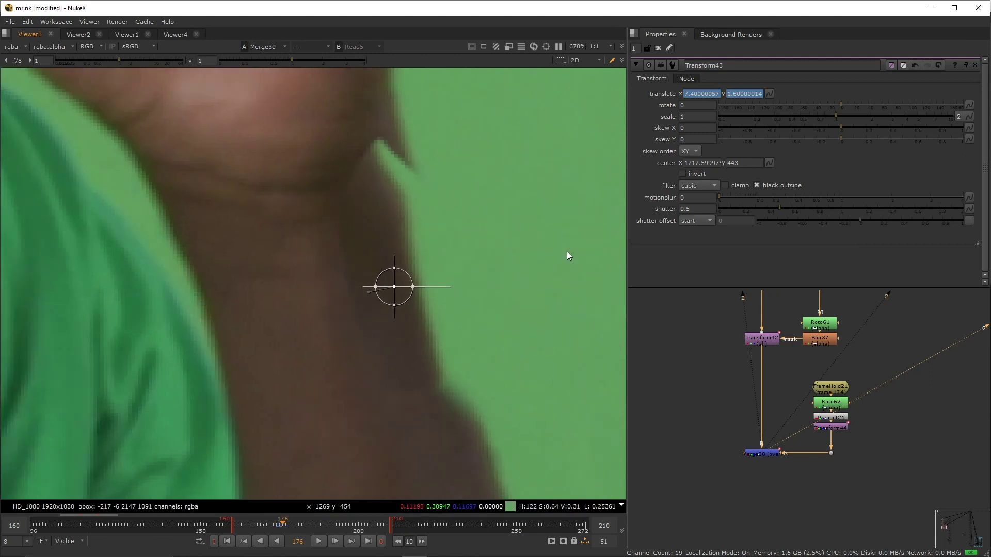
key("Right")
scroll(567, 252, "down", 3)
key("Right")
key("1")
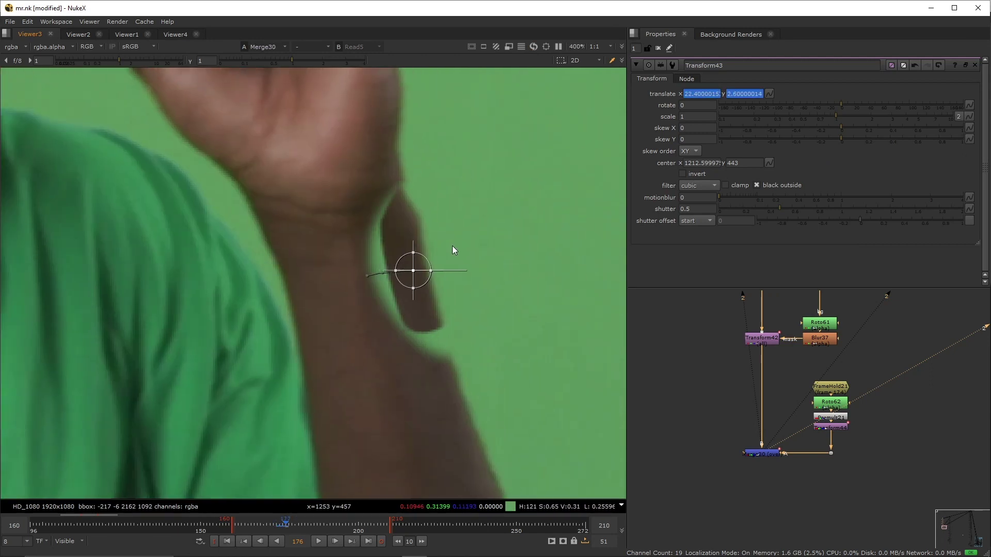
key("Right")
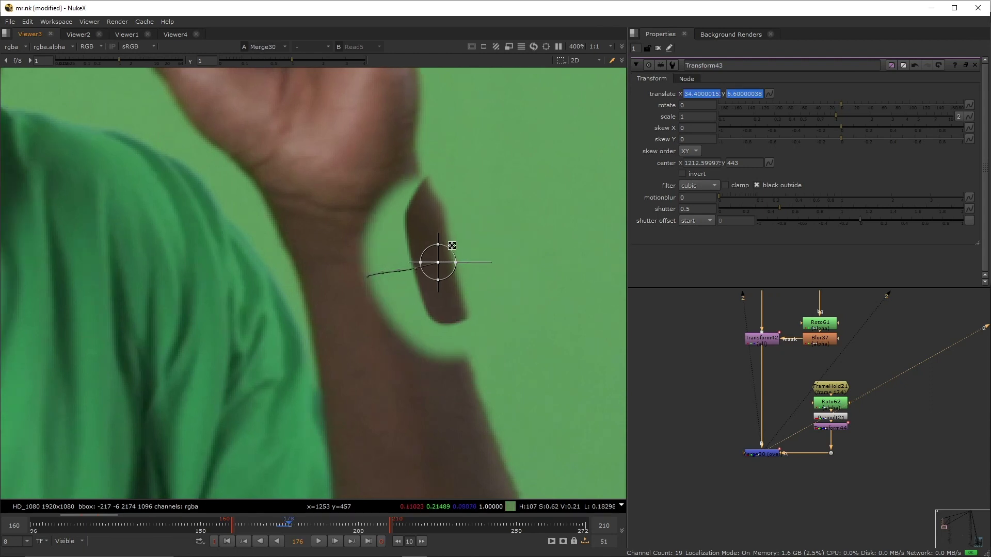
key("2")
key("1")
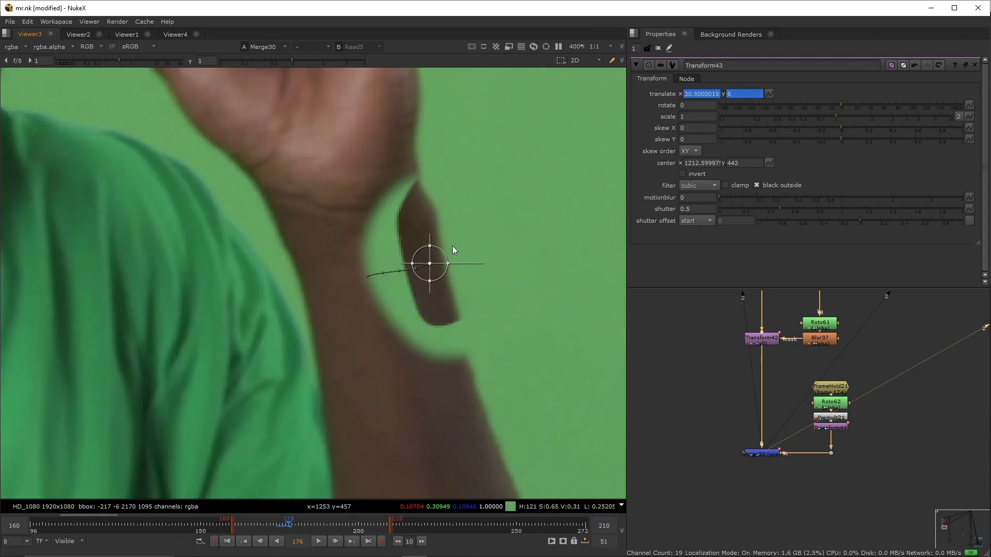
Step: Continue aligning the patch through frame 181, ending near translate x 47.5, y 4.6
key("Right")
key("ctrl+z")
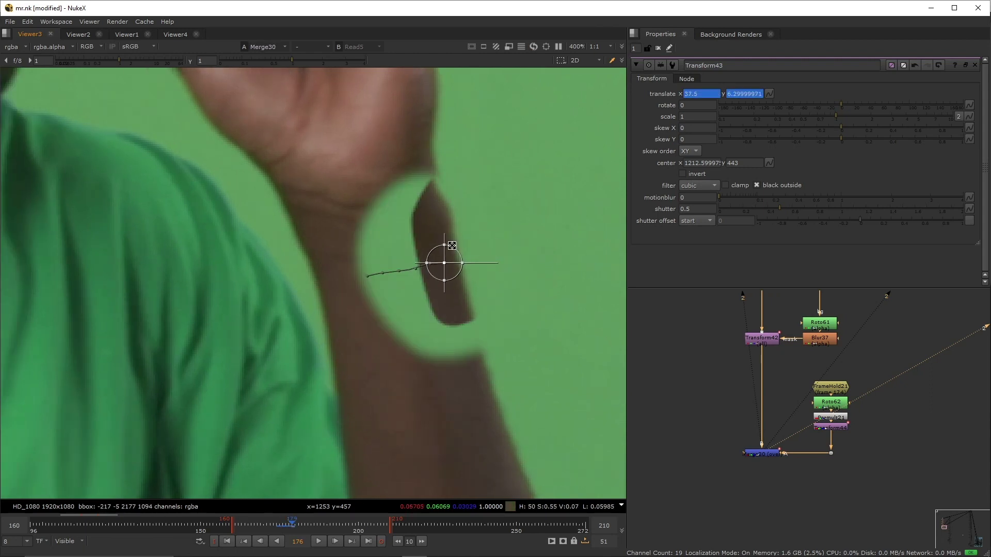
key("Right")
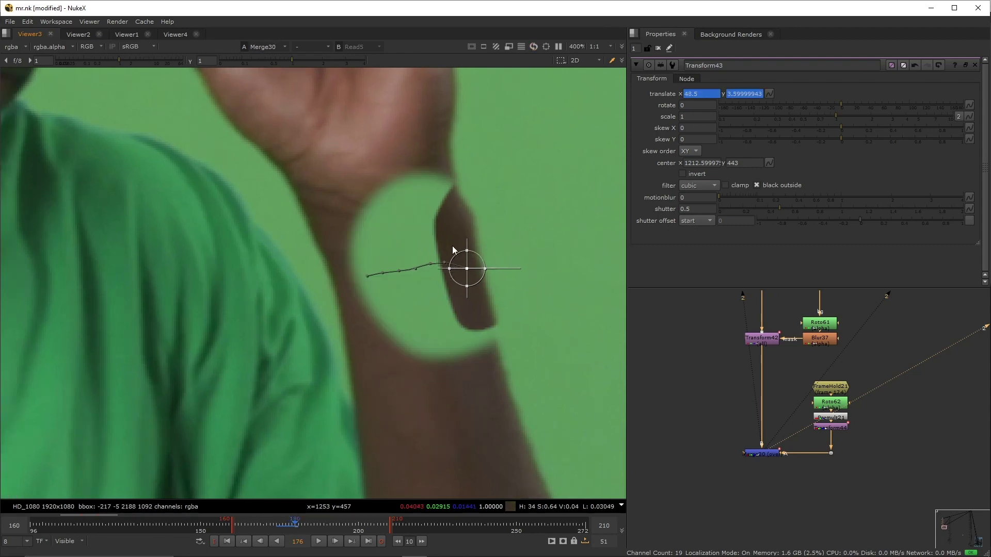
key("2")
key("1")
key("2")
key("Right")
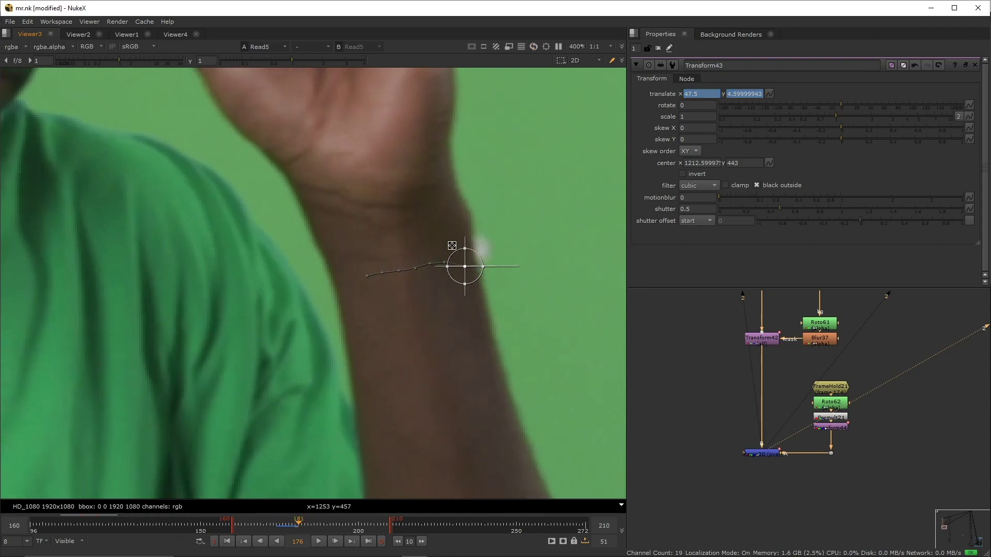
key("Left")
key("Left")
key("Left")
key("Left")
key("Left")
key("Left")
key("Left")
Step: Add a CornerPin2D node after the held-frame patch, temporarily disabled
double_click(761, 453)
key("1")
scroll(838, 428, "up", 3)
key("Tab")
type("c")
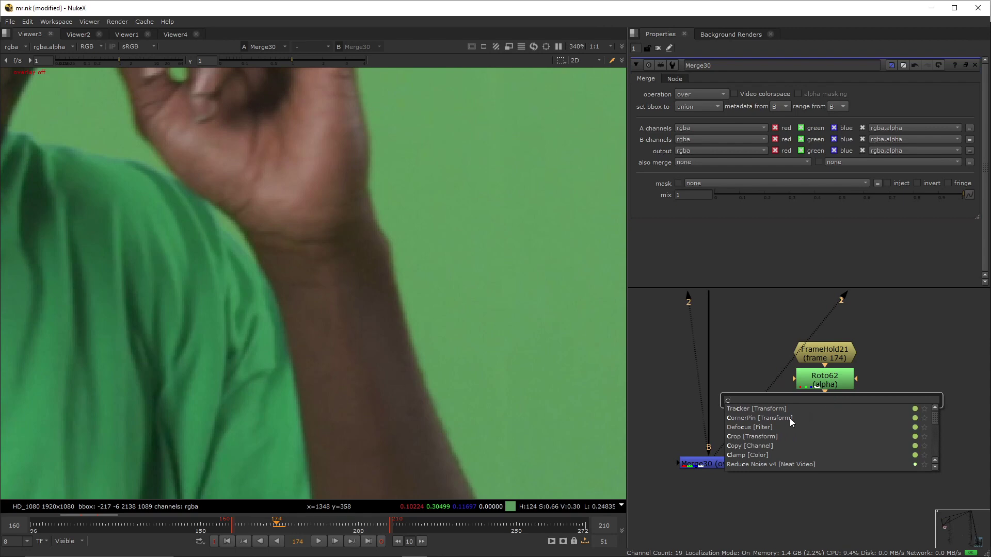
left_click(789, 418)
key("d")
key("1")
Step: Place the corner pin's From corners on the patch, copy them to the To corners, and re-enable it
left_click(694, 78)
scroll(376, 214, "down", 8)
left_click_drag(527, 316, 384, 230)
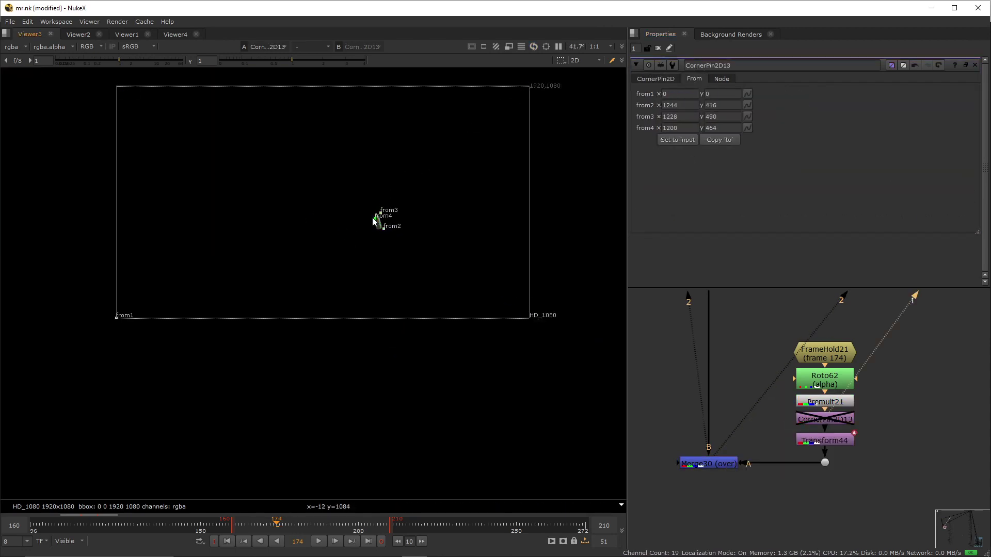
left_click(656, 79)
left_click(702, 136)
key("d")
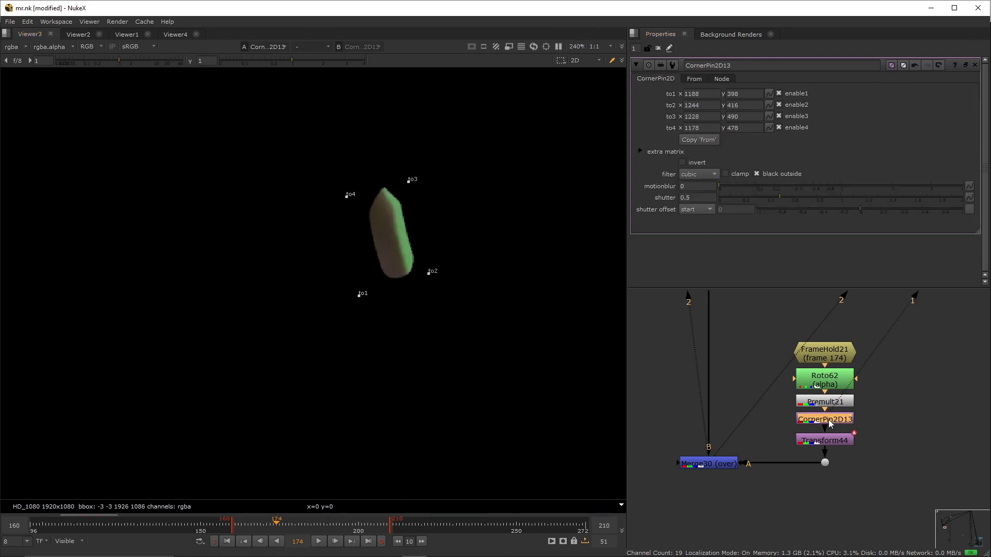
Step: Set keys on CornerPin2D13's to1, to2, to3 and to4 corners
right_click(769, 94)
left_click(772, 97)
right_click(769, 105)
left_click(771, 108)
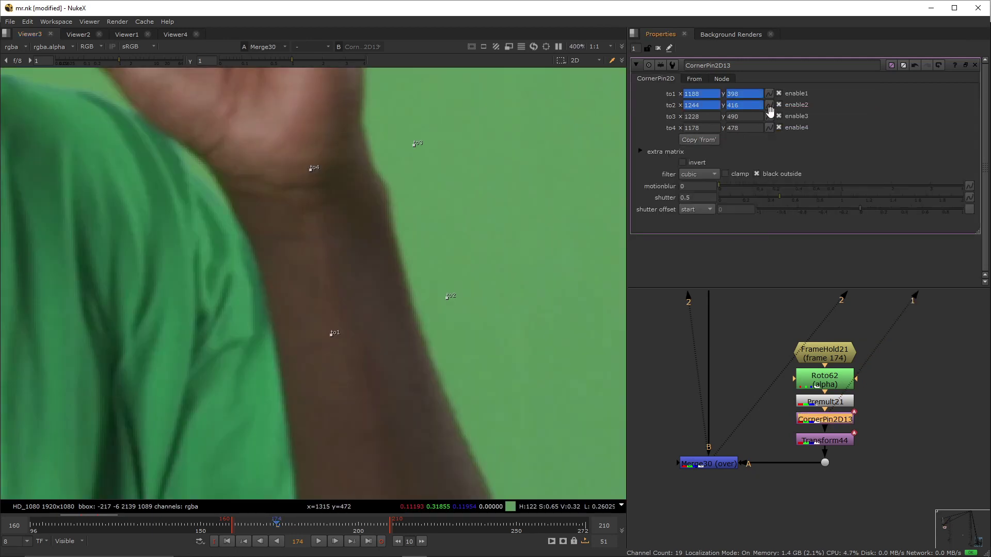
right_click(769, 116)
left_click(771, 120)
right_click(769, 128)
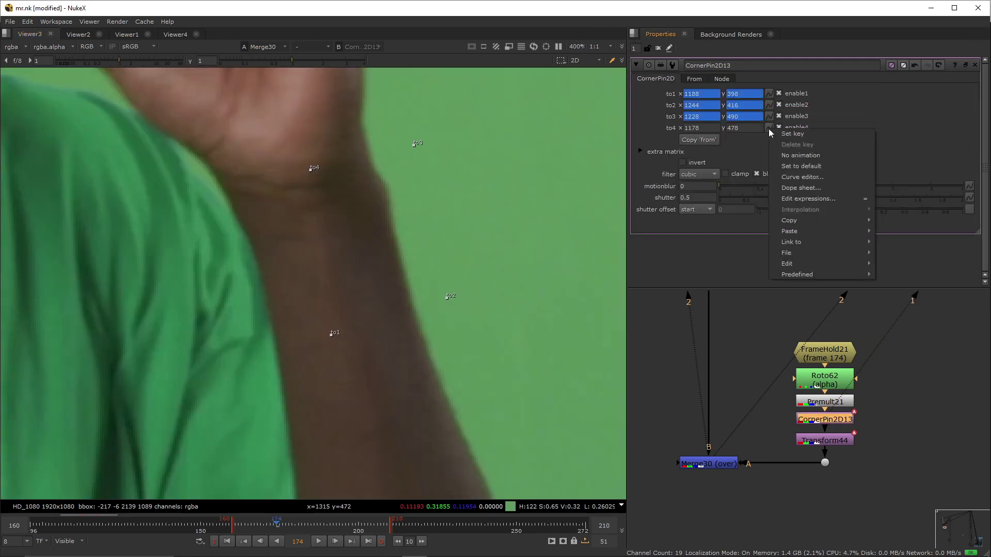
left_click(771, 131)
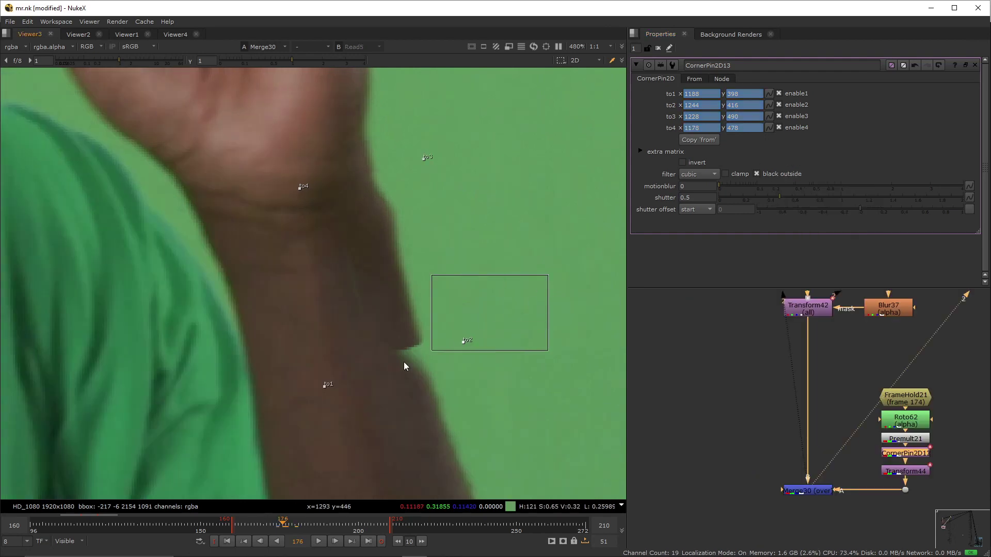
Step: Keyframe Merge30's mix at full strength on frame 176
left_click(209, 367)
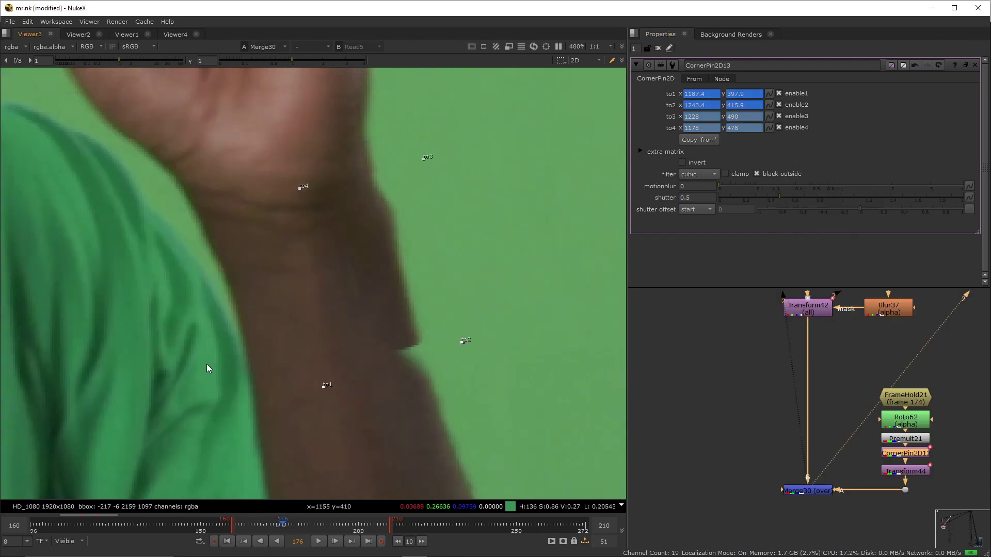
left_click_drag(553, 339, 294, 484)
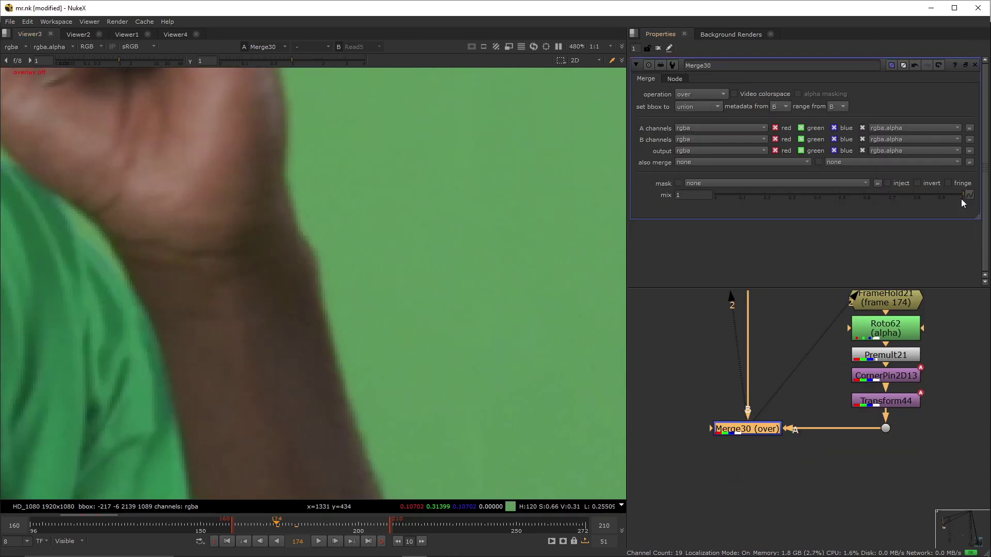
right_click(969, 198)
left_click(972, 201)
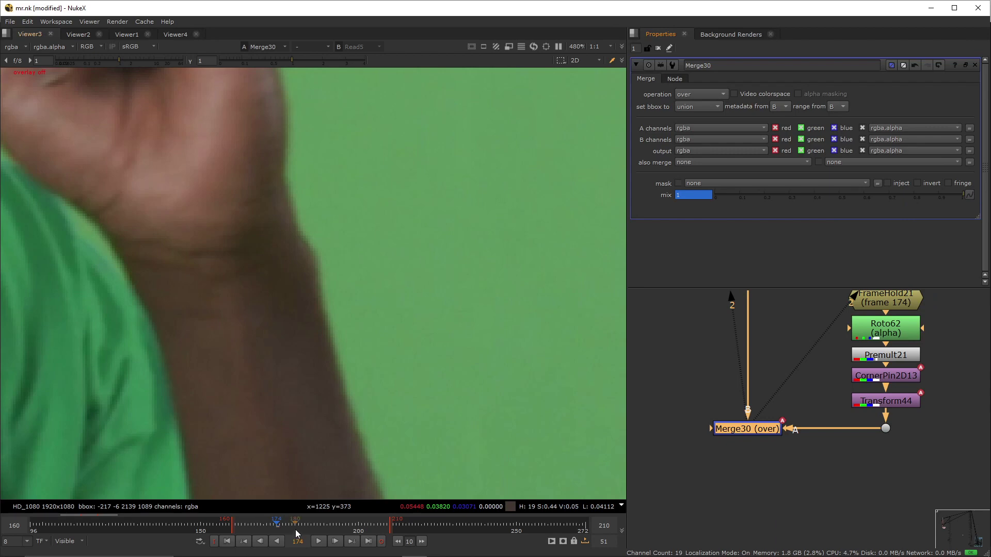
Step: Key the mix at frame 180, then set it to 0 at frames 181 and 173
left_click(296, 532)
right_click(967, 192)
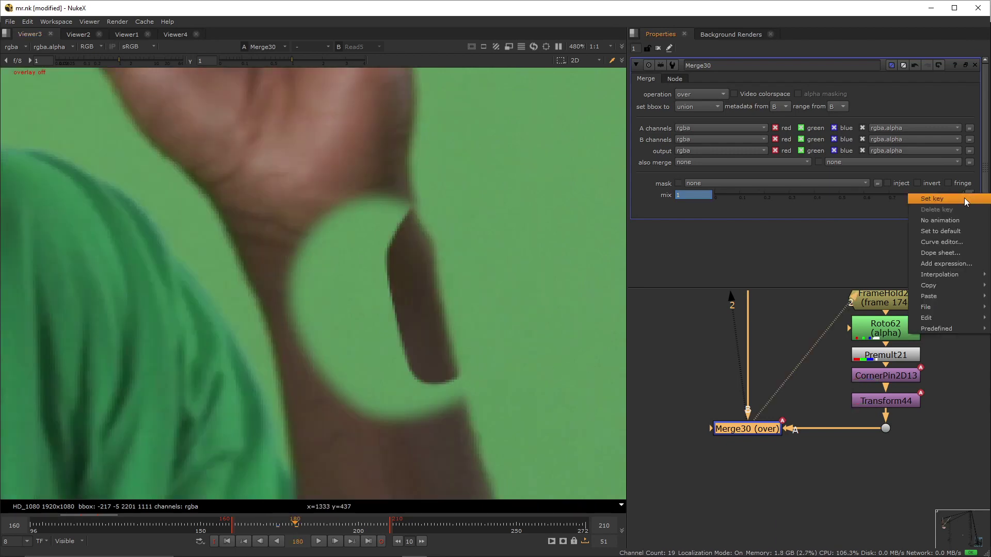
key("Escape")
key("Right")
left_click_drag(764, 198, 491, 203)
key("Left")
key("Left")
key("Left")
key("Left")
key("Left")
key("Left")
key("Left")
key("Left")
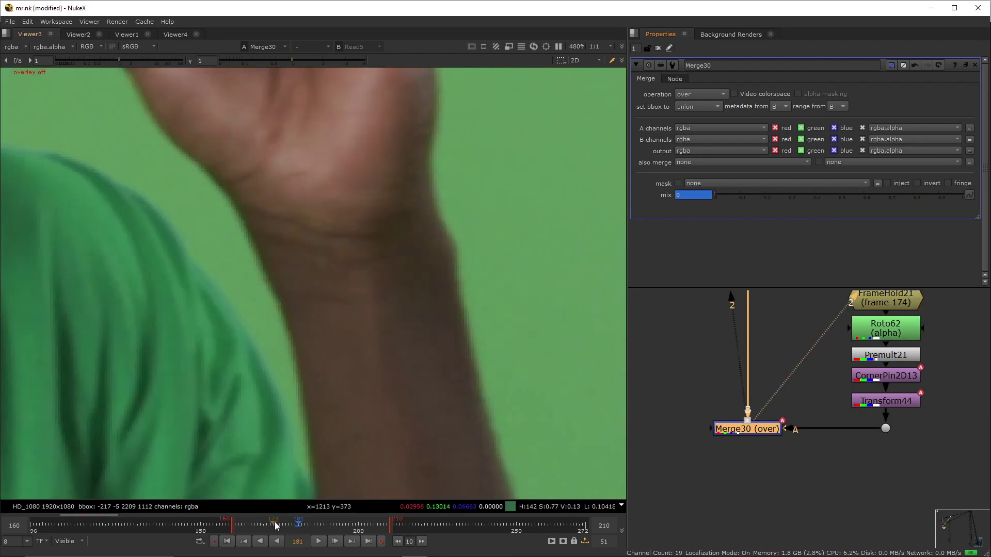
left_click_drag(732, 196, 293, 216)
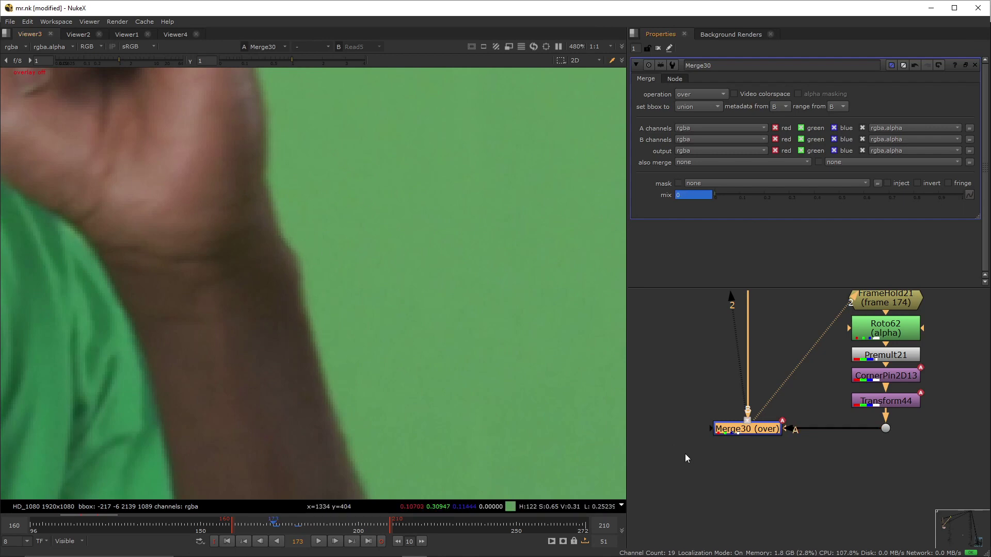
Step: Add a Keymix below Merge30, with the merge as input B and the Dot's image as input A
scroll(779, 430, "down", 2)
key("Tab")
type("keymix")
key("Return")
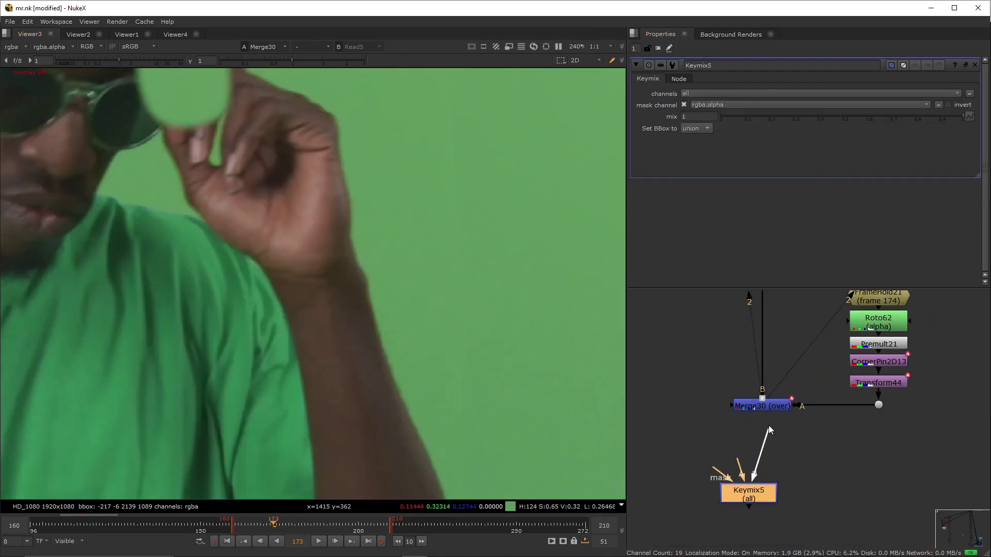
left_click_drag(769, 425, 762, 413)
left_click(851, 502)
left_click_drag(748, 468, 851, 501)
Step: Add a Roto followed by a Blur and connect the blurred roto to the Keymix mask
scroll(850, 502, "up", 2)
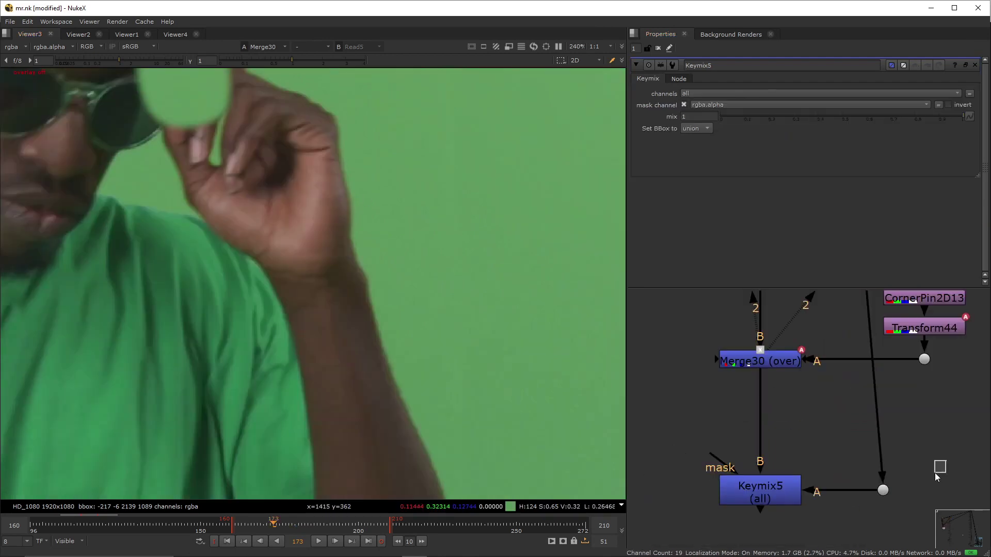
left_click(801, 410)
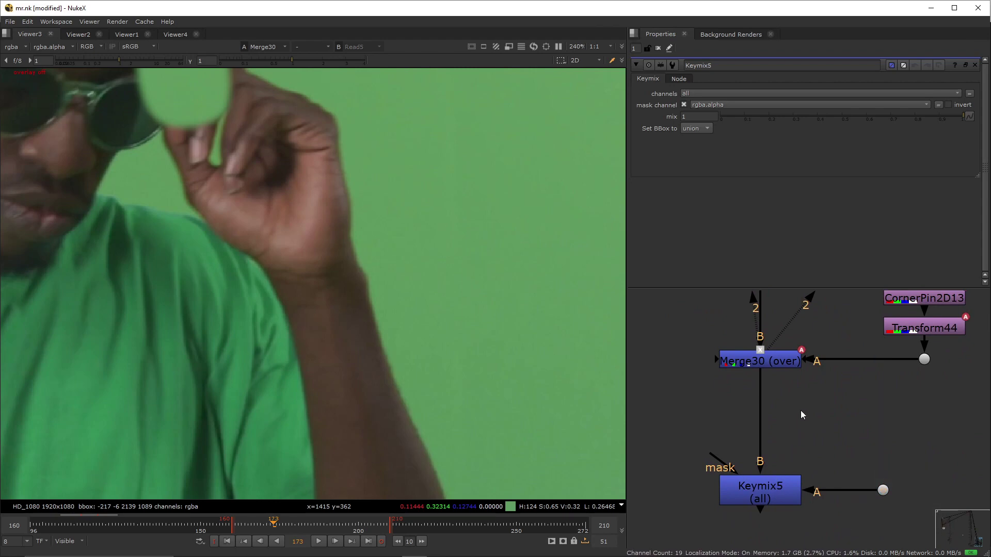
scroll(801, 413, "down", 1)
middle_click_drag(800, 433, 821, 434)
key("o")
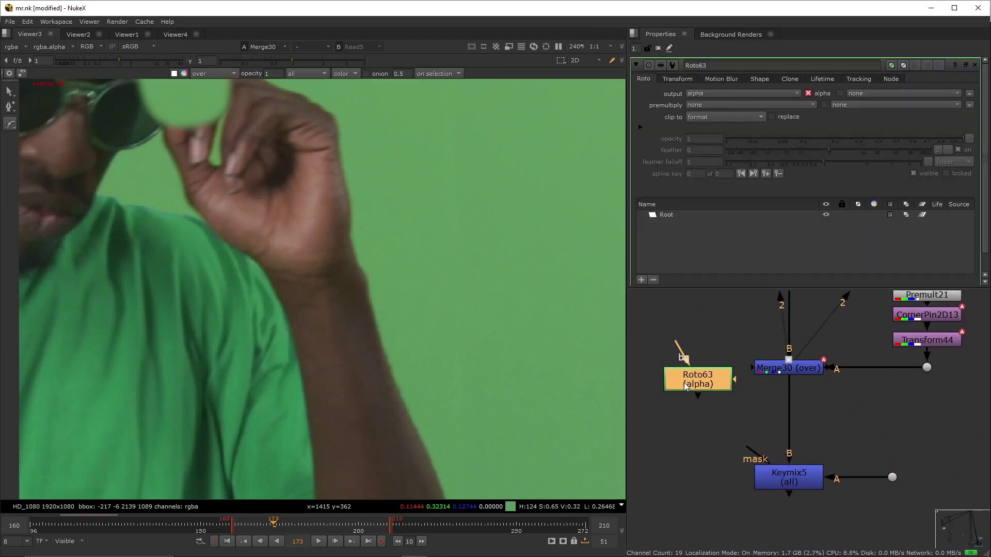
key("b")
left_click_drag(725, 445, 698, 481, "ctrl")
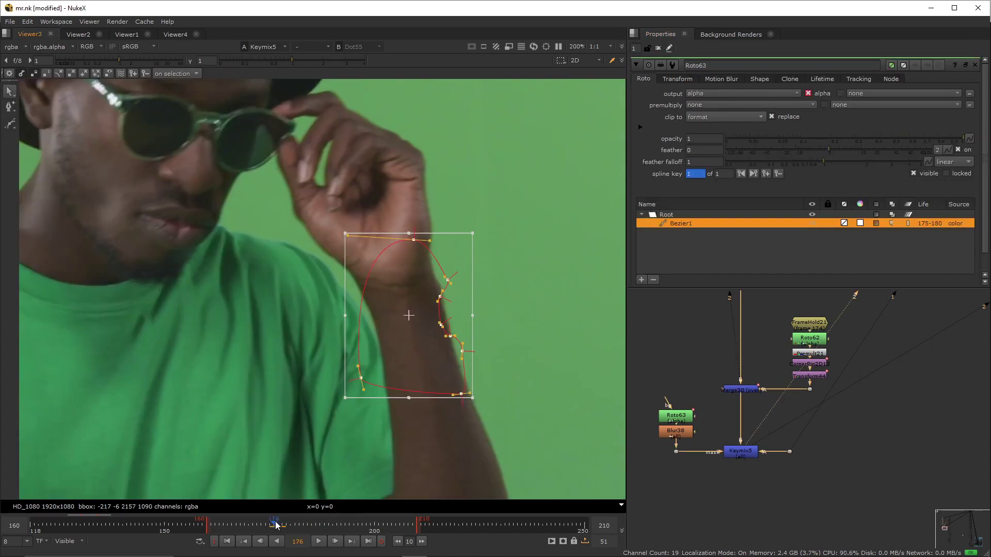
Step: Animate the wrist roto shape, moving it onto the wrist at frames 180 and 178
left_click_drag(278, 526, 291, 525)
left_click_drag(419, 350, 447, 343)
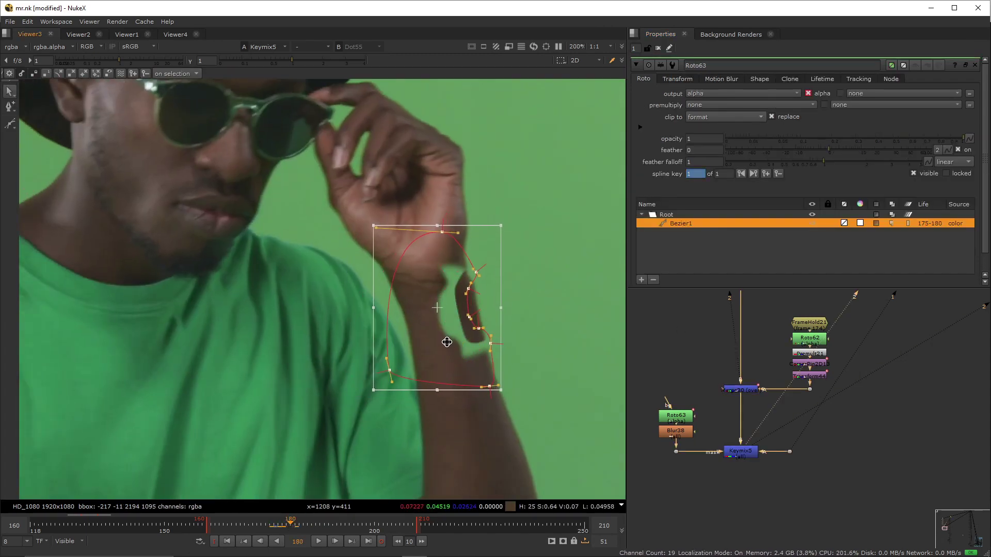
key("Left")
key("Left")
left_click_drag(549, 183, 356, 400)
left_click_drag(468, 345, 453, 349)
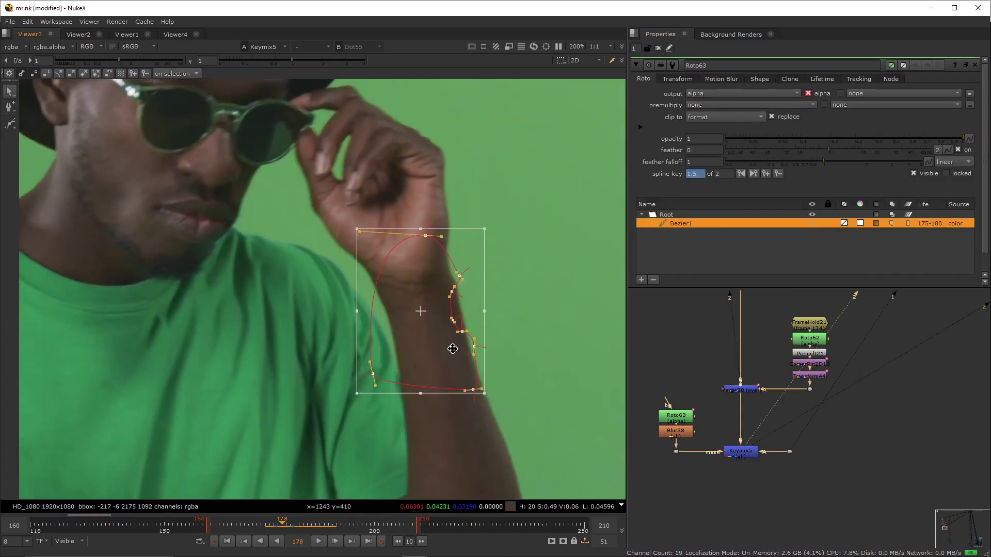
Step: Limit the roto shape's life to frames 175–180 and play back the result
key("Right")
key("Right")
key("Right")
key("Right")
key("o")
left_click(929, 222)
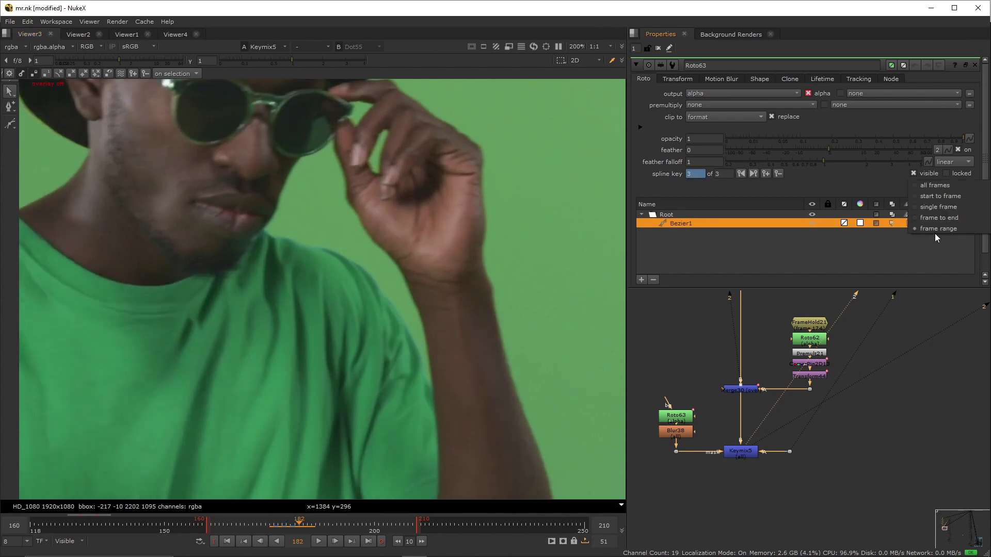
left_click(934, 230)
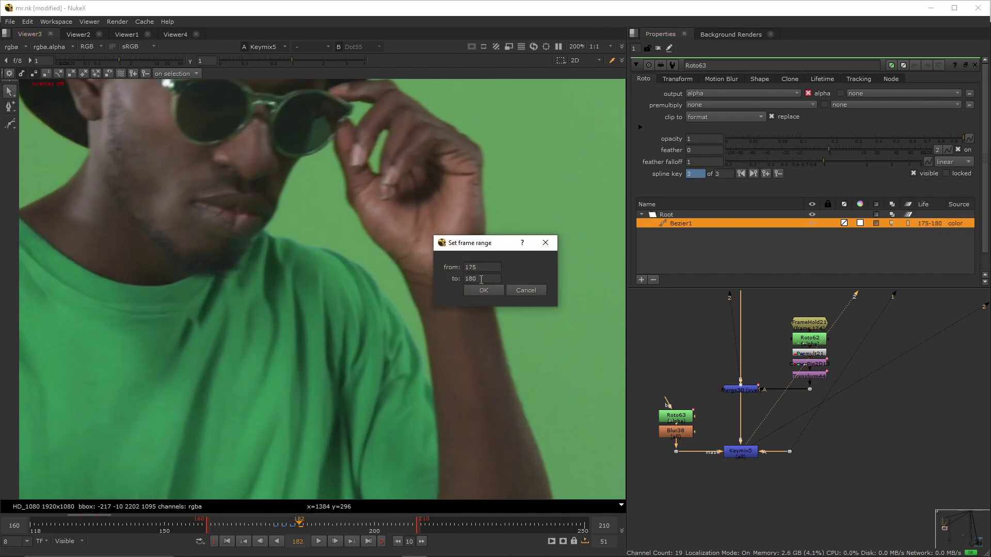
left_click(484, 291)
key("l")
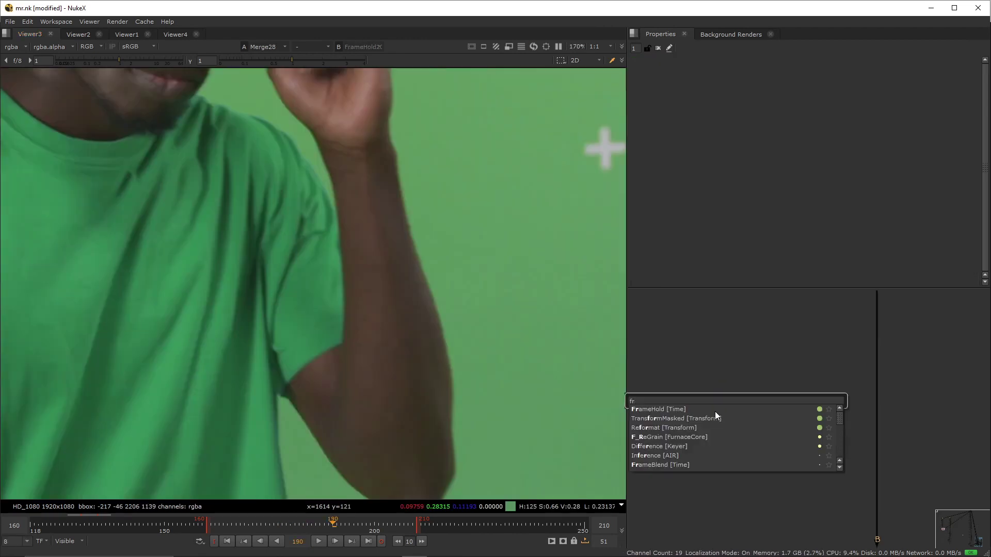
Step: Add a FrameHold at frame 190, followed by a Roto and a Premult
left_click(716, 410)
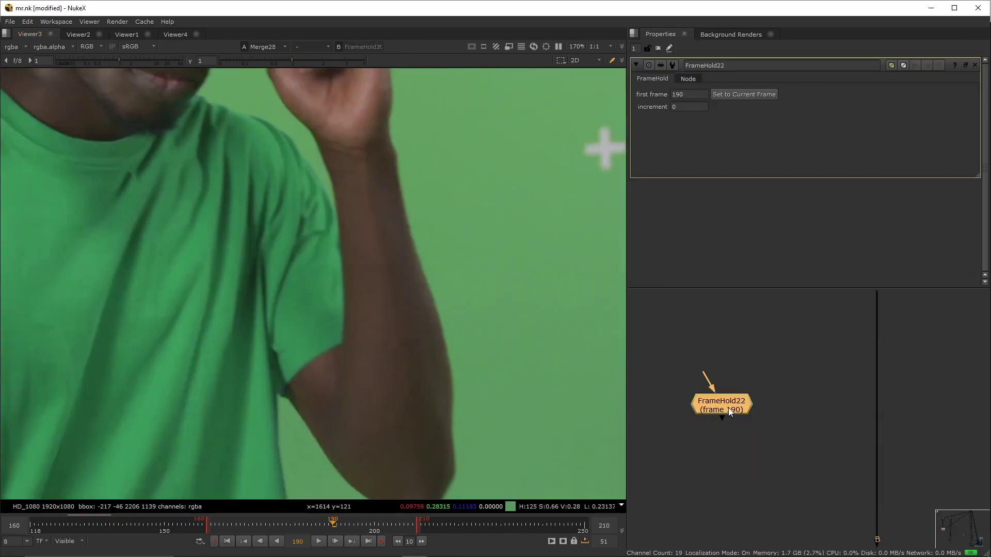
key("o")
key("Tab")
type("pre")
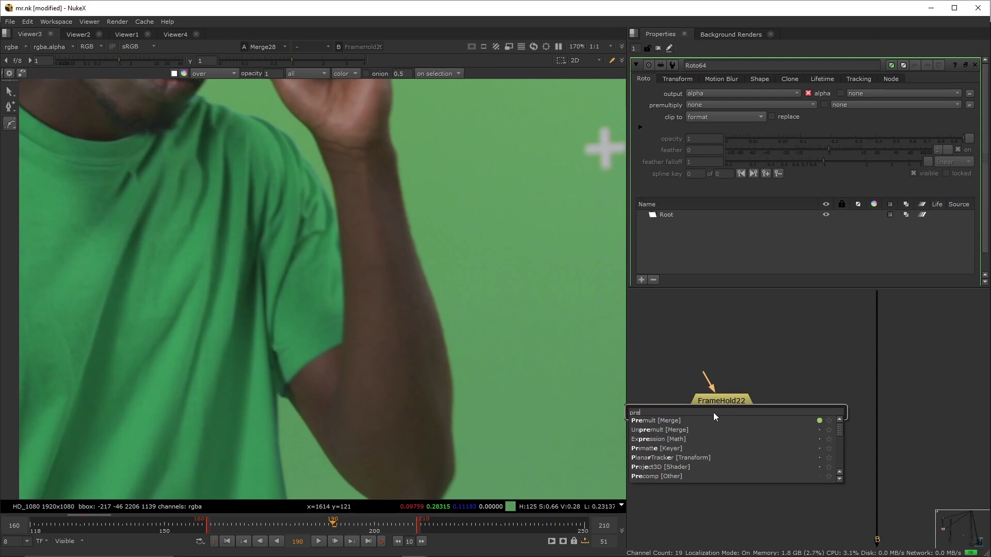
key("Return")
Step: Chain a CornerPin2D, Transform and Merge below, plugging Merge31 into the main plate pipe
key("Tab")
type("corner")
key("Return")
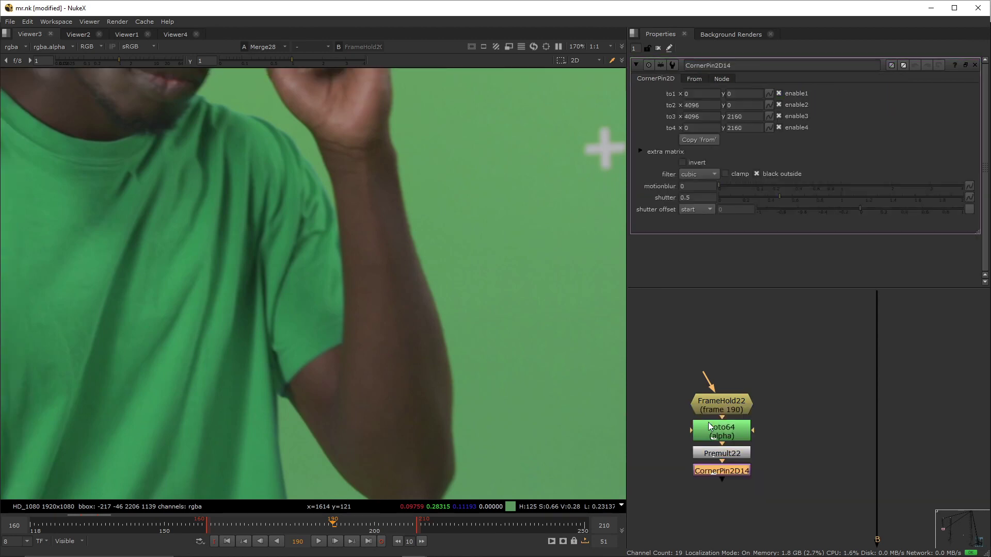
key("t")
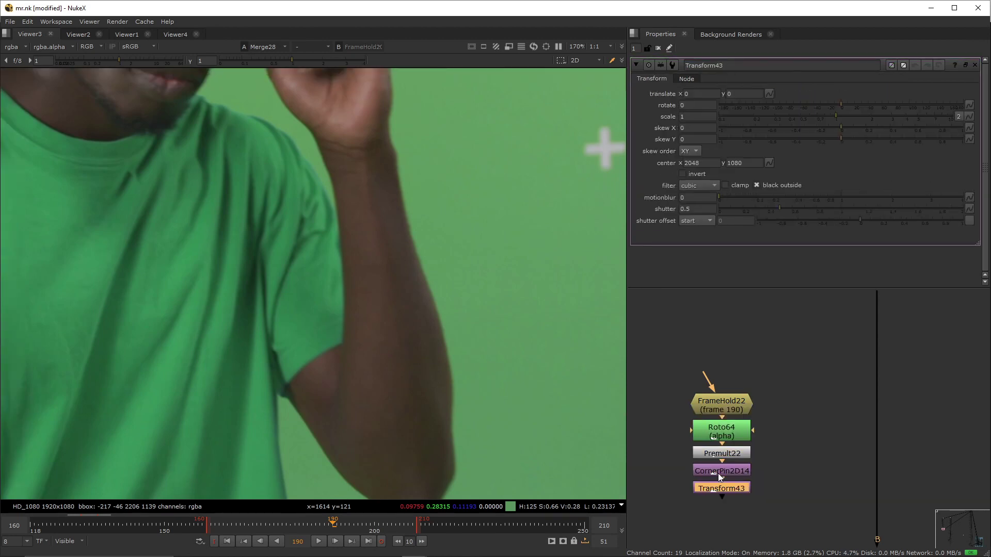
key("m")
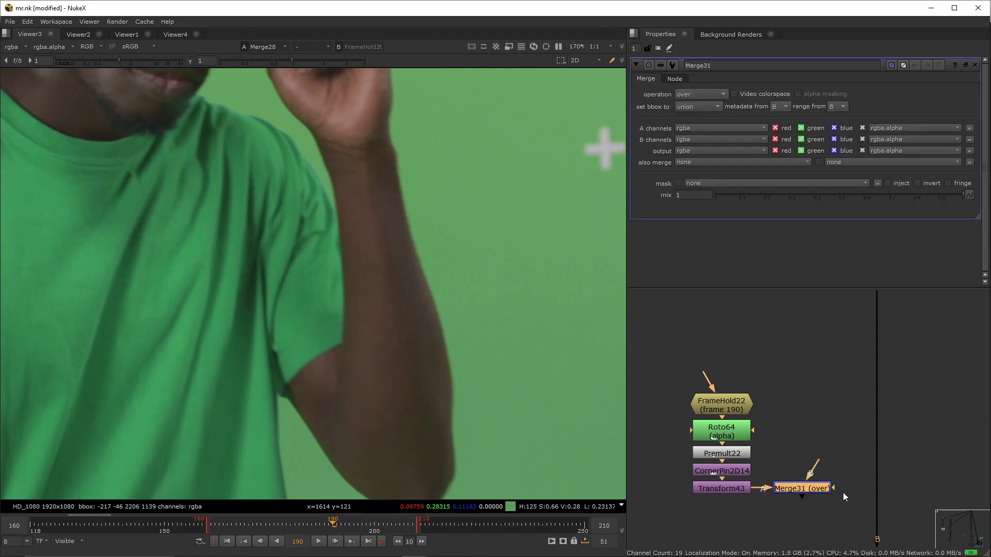
left_click_drag(843, 493, 898, 492)
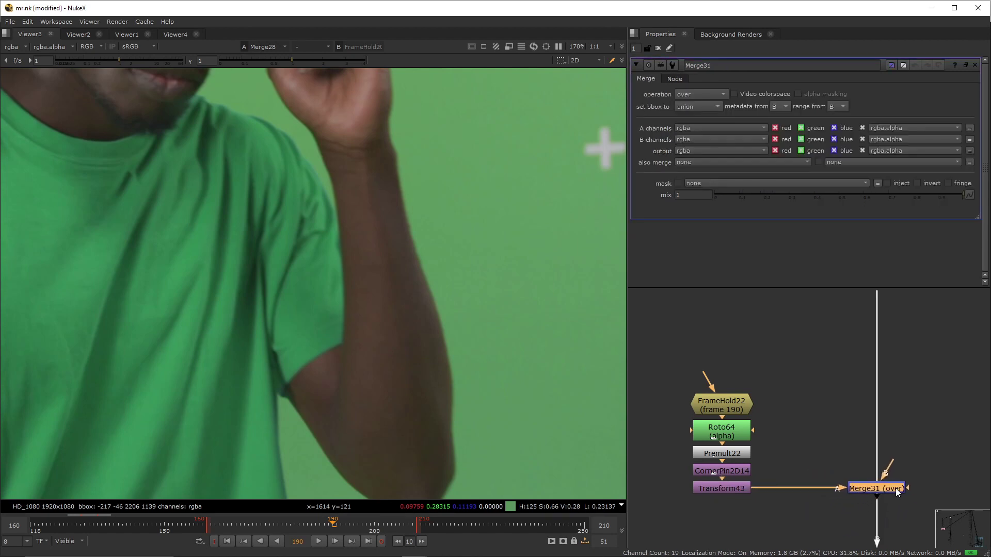
Step: Select FrameHold22 and Roto64, then open Roto64's settings to draw the forearm shape
scroll(900, 449, "up", 1)
left_click(690, 399)
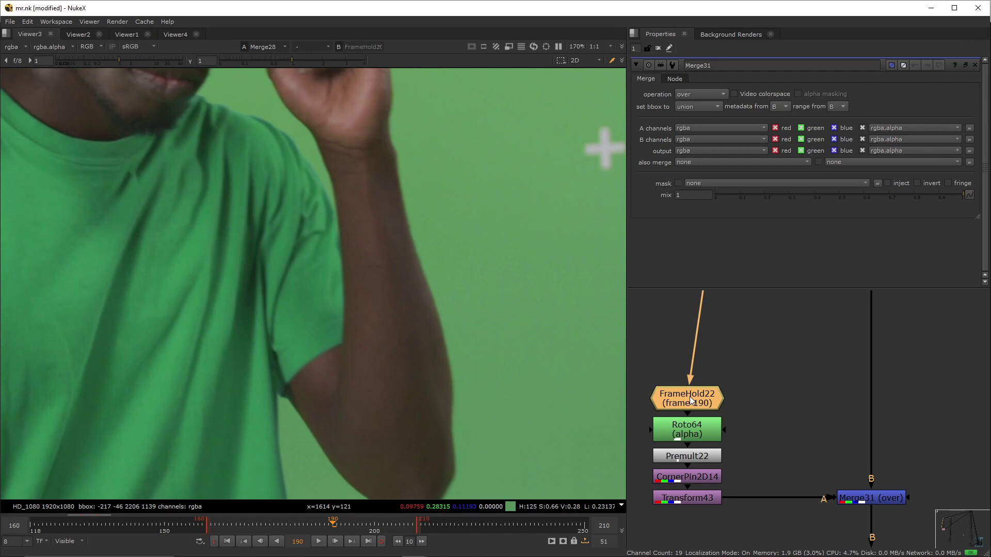
left_click(771, 377)
double_click(688, 429)
scroll(389, 324, "up", 1)
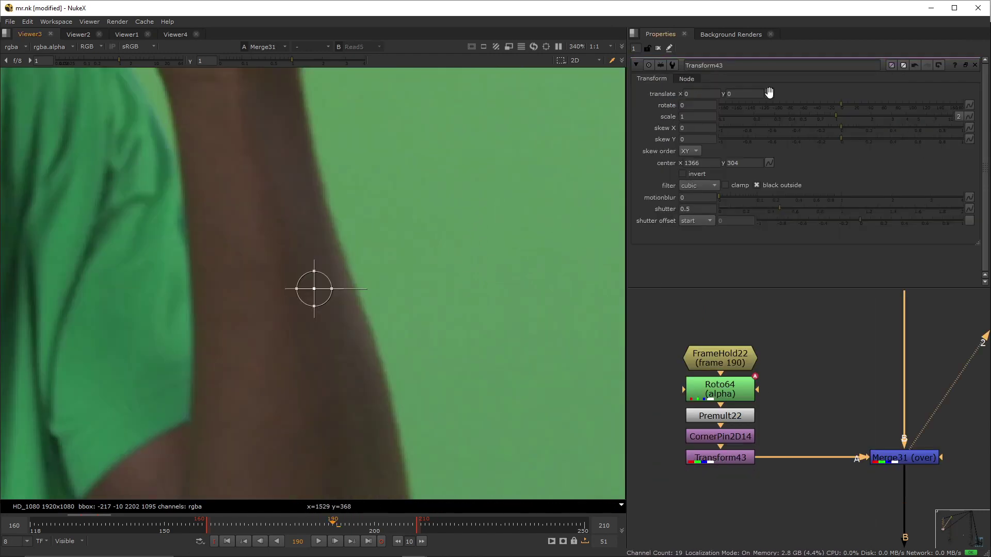
Step: Keyframe Transform43's translate from frame 190, dragging the patch to follow the forearm through frame 197
left_click(769, 94)
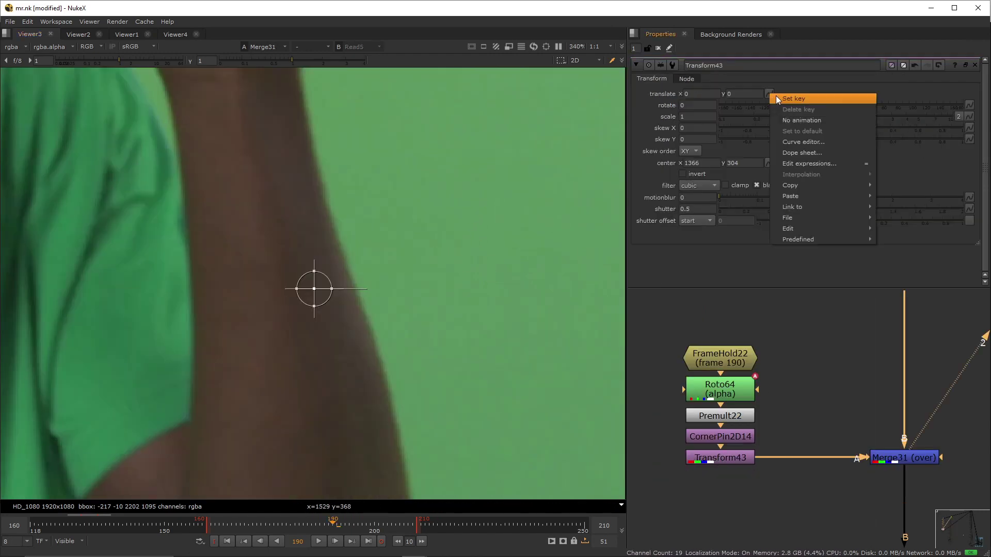
left_click(793, 99)
key("Right")
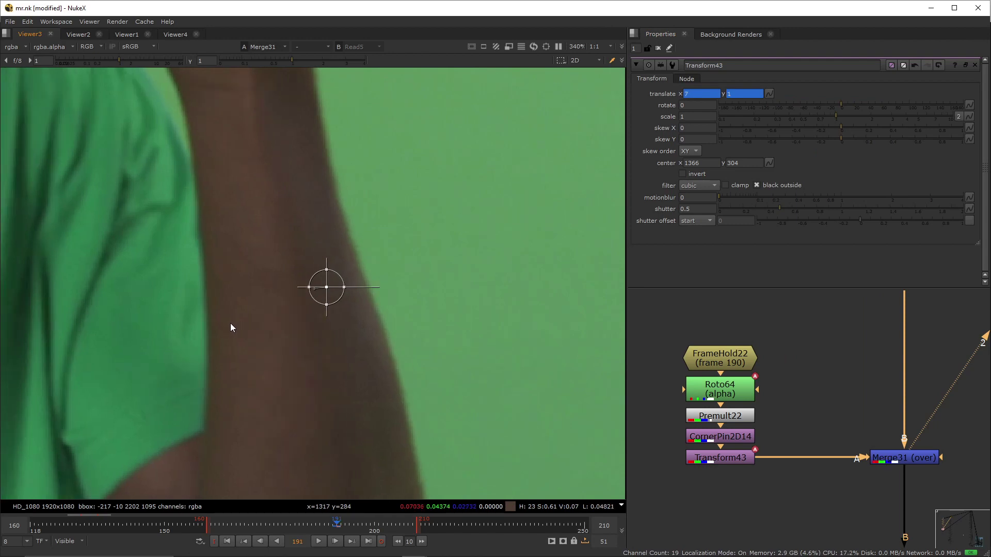
left_click_drag(231, 325, 438, 461)
key("Right")
key("Right")
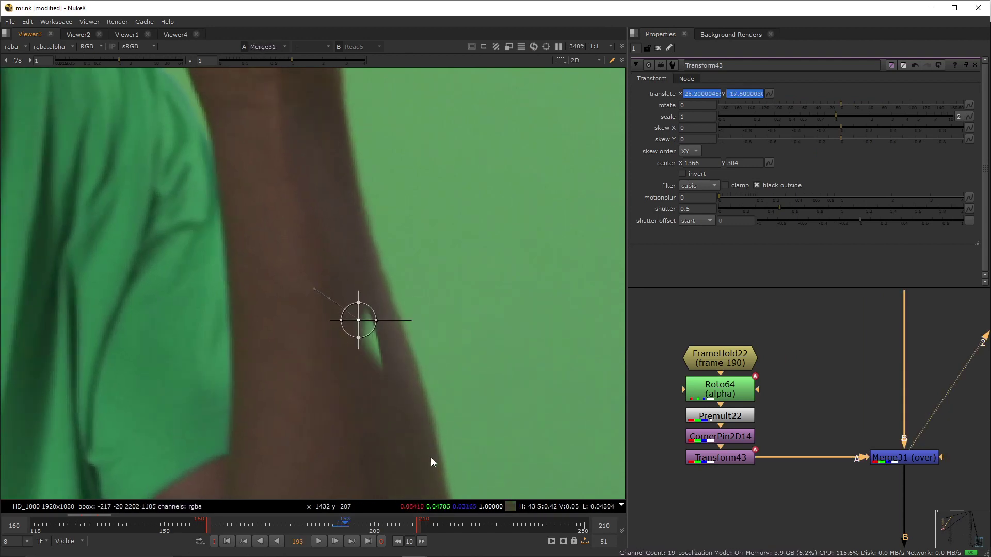
key("Right")
left_click_drag(464, 314, 429, 322)
key("Right")
key("Left")
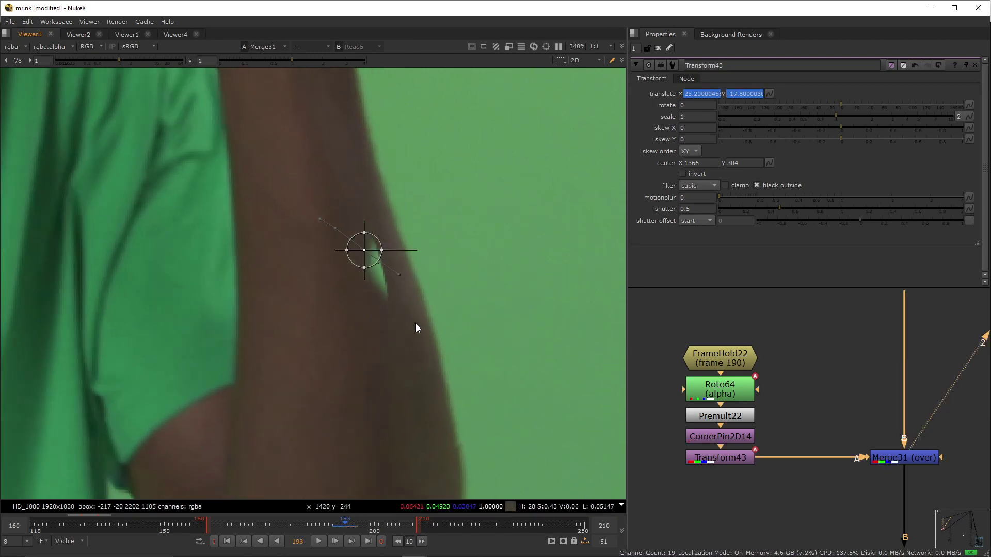
key("Right")
key("Right")
key("Right")
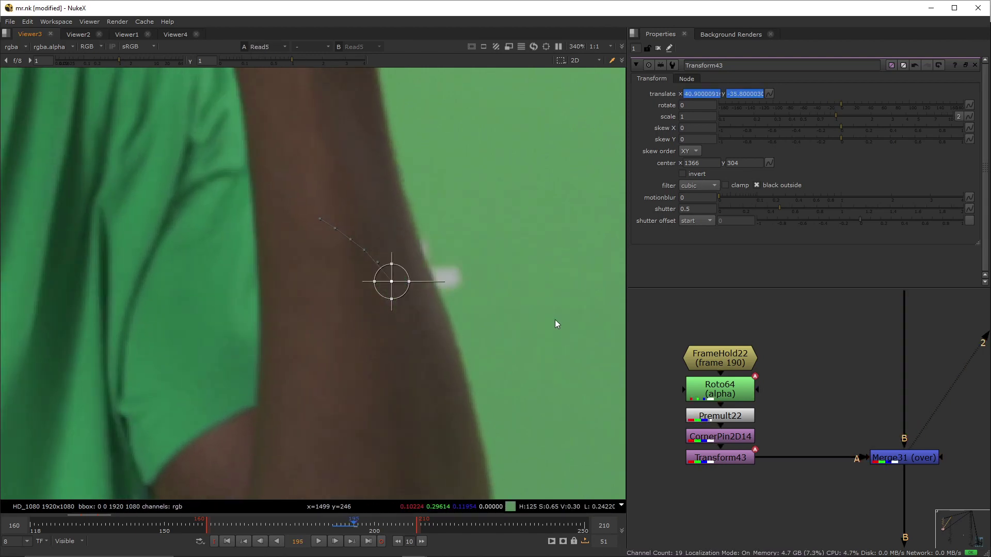
key("Left")
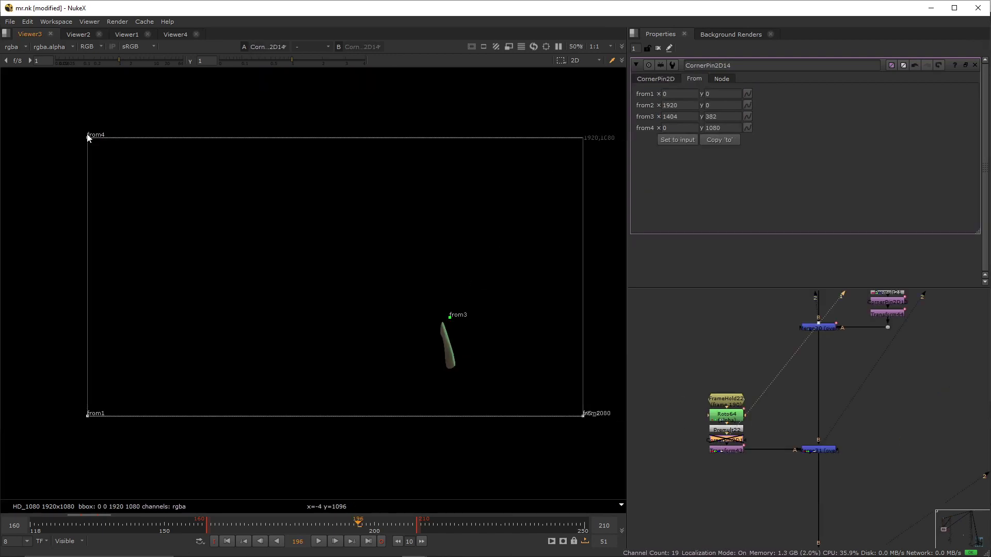
Step: Copy CornerPin2D14's 'from' corners into to1–to4 and keyframe the target corners
left_click(655, 78)
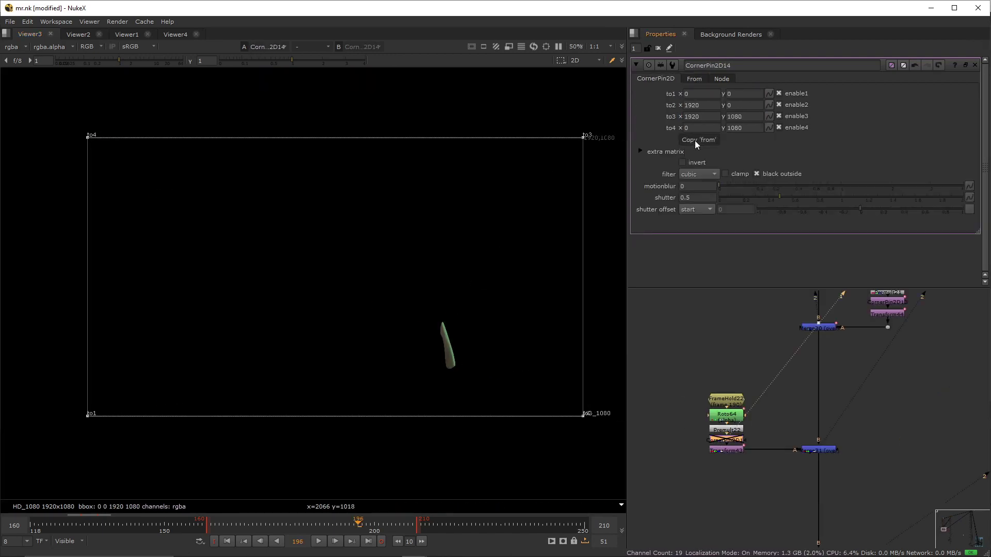
left_click(769, 104)
left_click(800, 173)
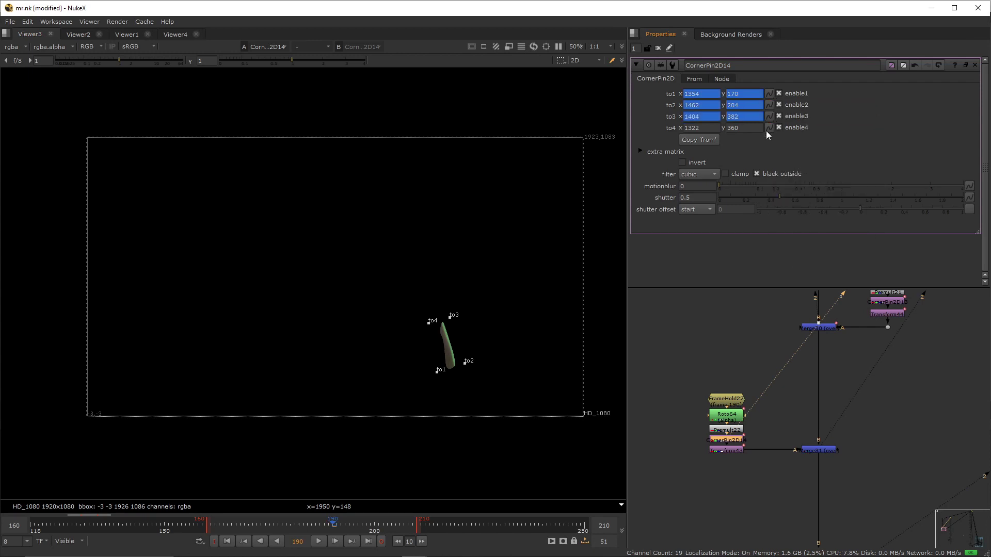
left_click(769, 116)
left_click(800, 139)
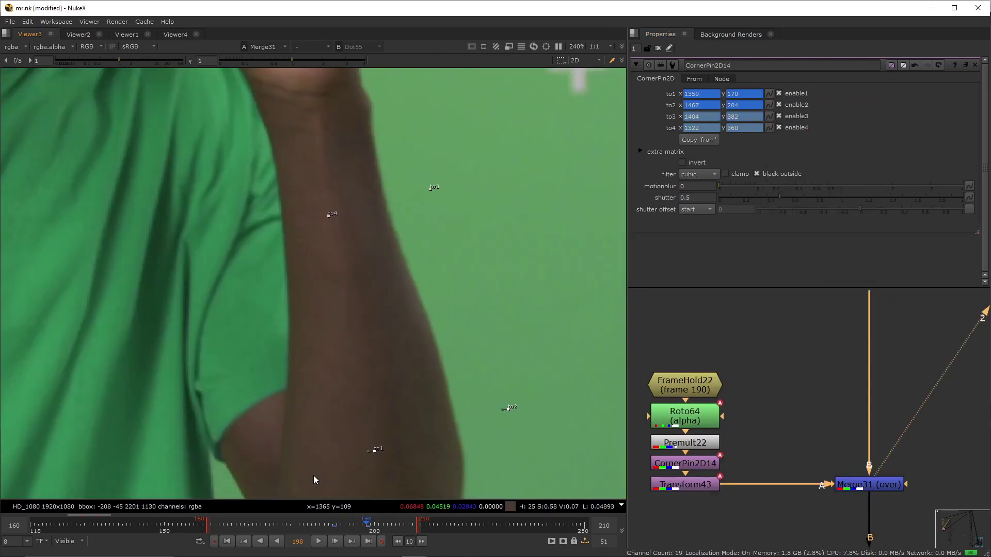
key("Left")
key("Left")
key("Left")
key("Left")
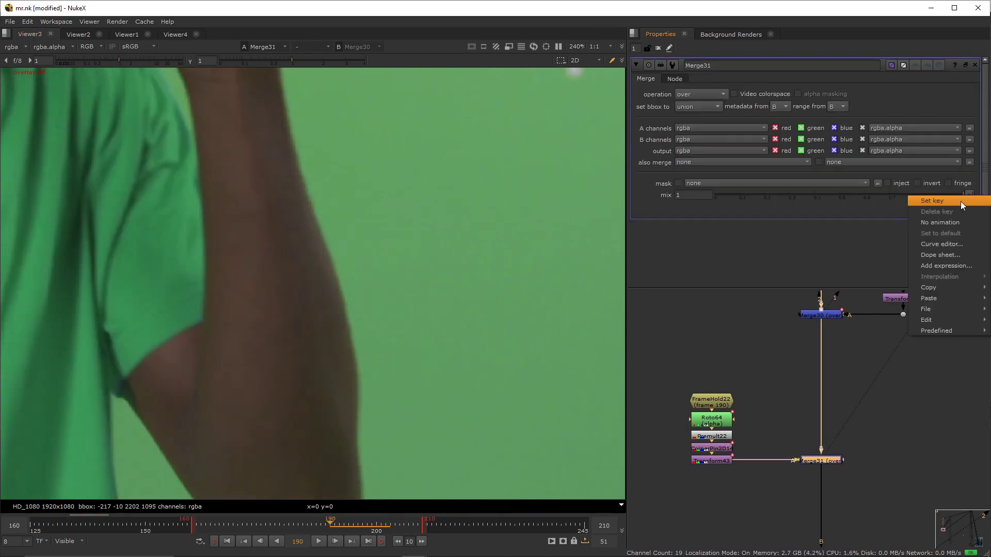
Step: Keyframe Merge31's mix around frames 197–198, ending at 0 on frame 198
left_click(961, 202)
key("Left")
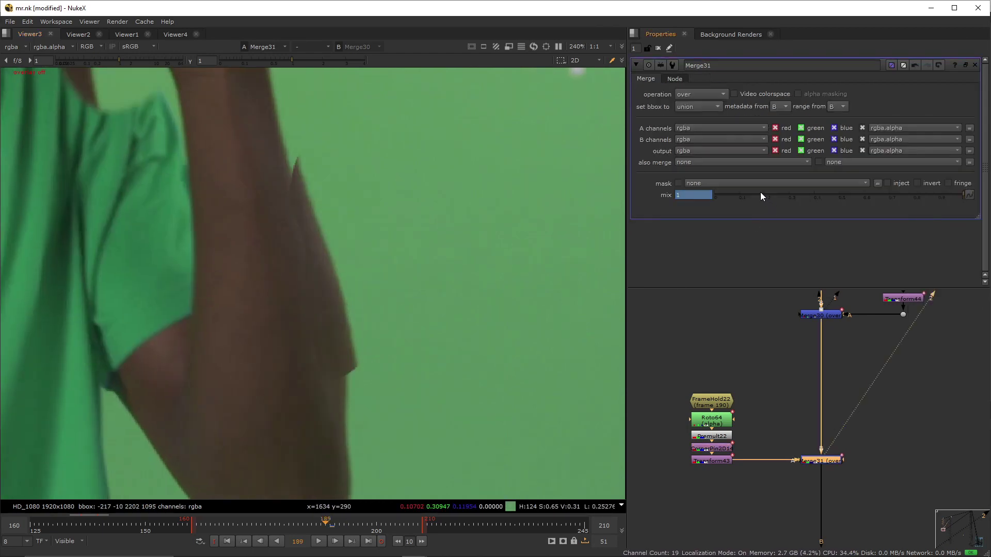
left_click(364, 525)
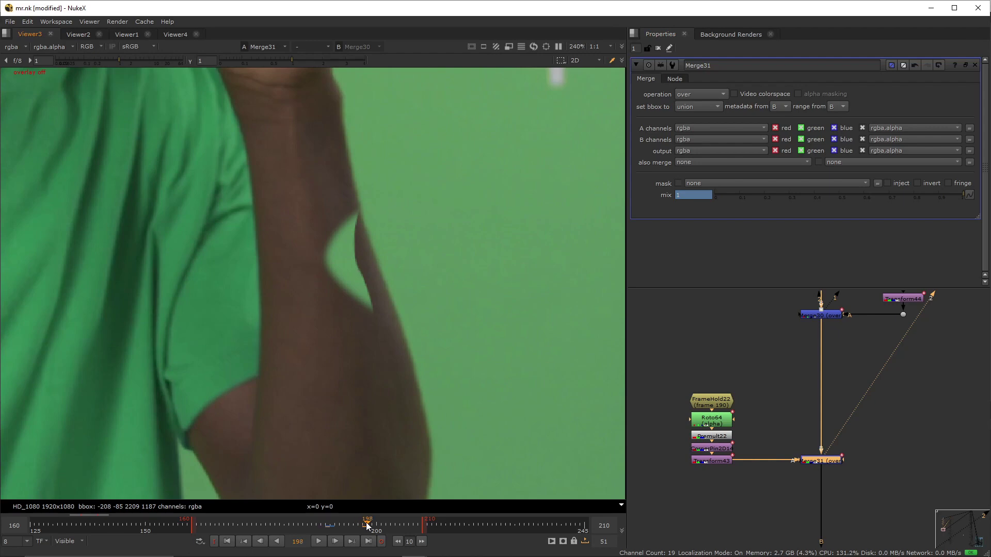
key("Right")
left_click(970, 194)
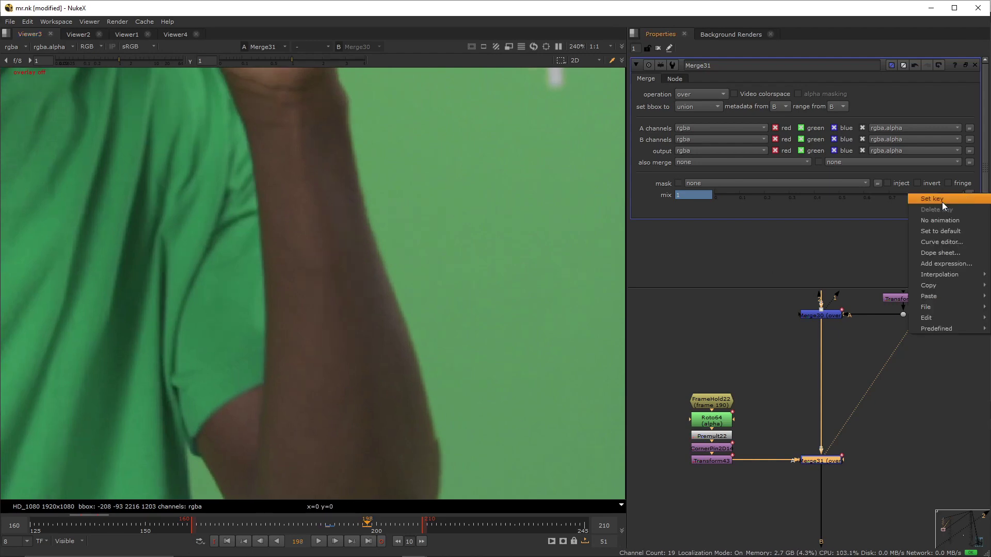
left_click(942, 202)
Step: Select all of Roto63's Bezier2 points and shift the shape over the forearm
key("Left")
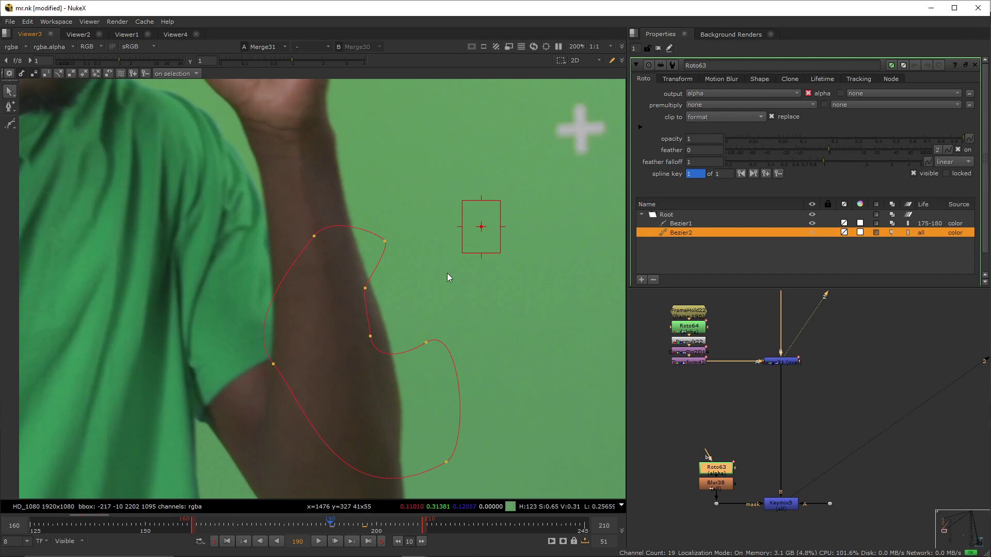
left_click_drag(504, 200, 241, 497)
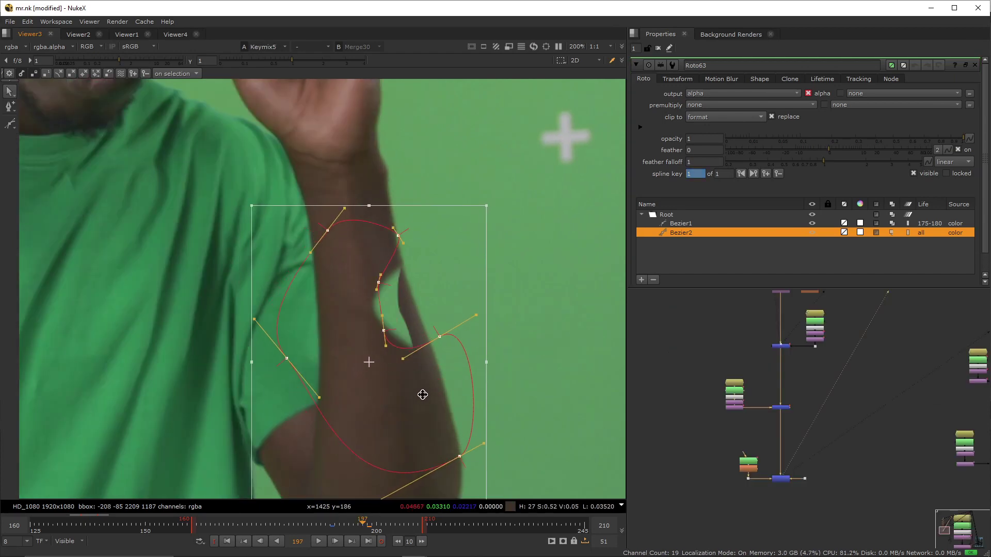
left_click_drag(422, 394, 441, 386)
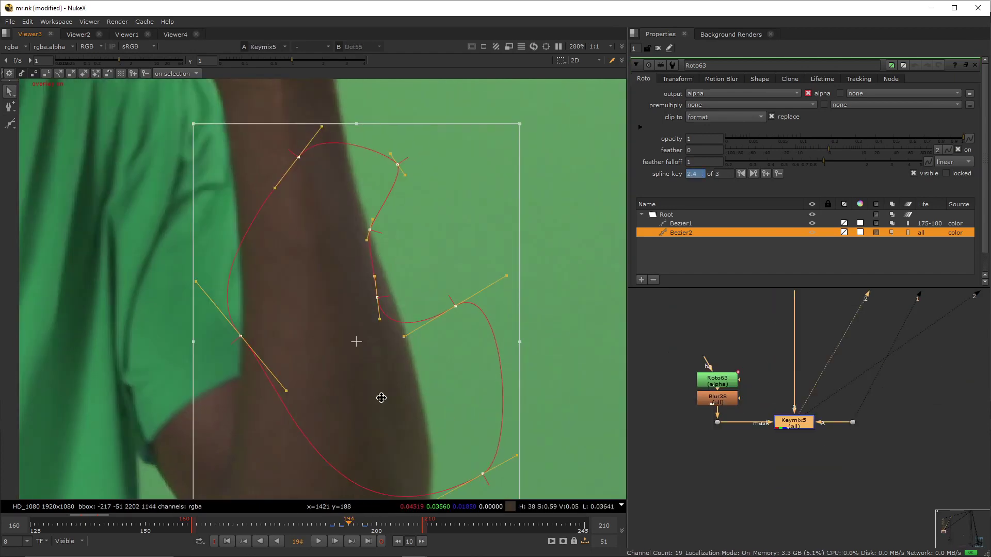
left_click_drag(380, 398, 384, 398)
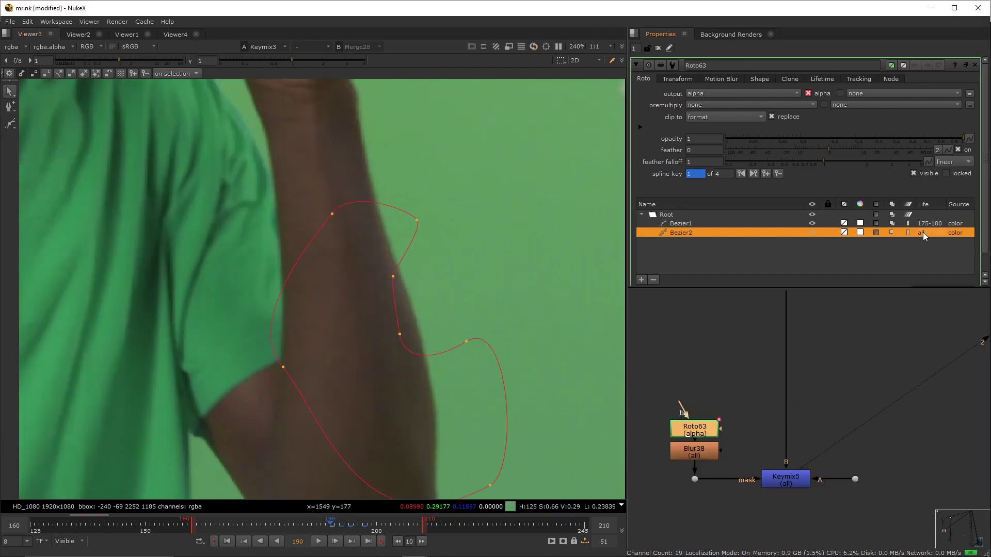
Step: Restrict the Bezier2 shape's life to a custom frame range
right_click(908, 232)
left_click(929, 280)
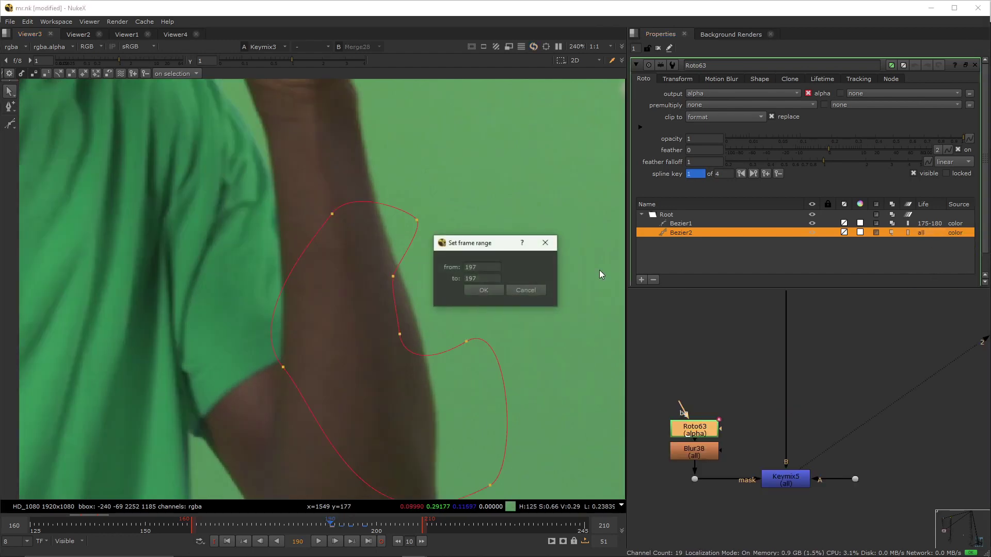
left_click(472, 291)
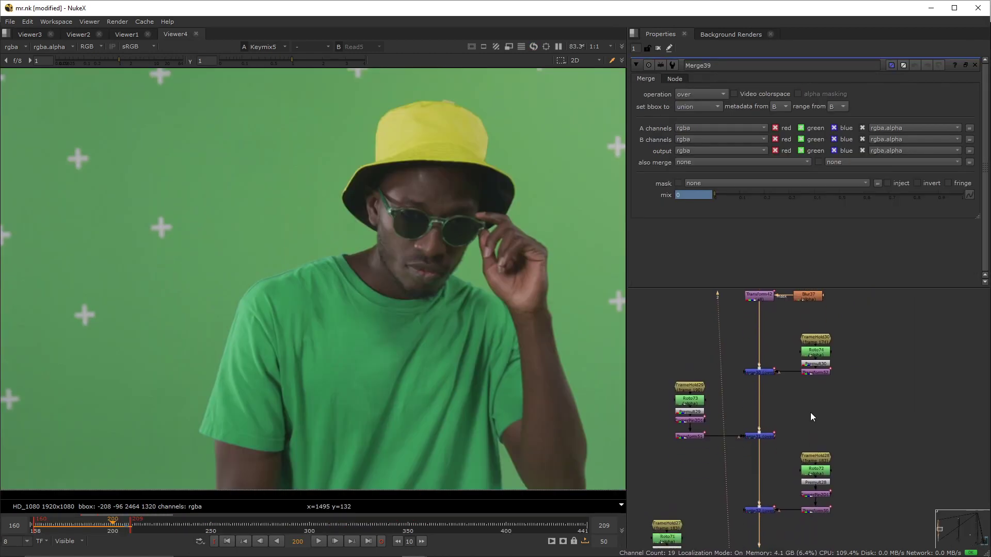
Step: Compare the sleeve and hat-edge patches against the original Read5 plate
scroll(810, 416, "down", 6)
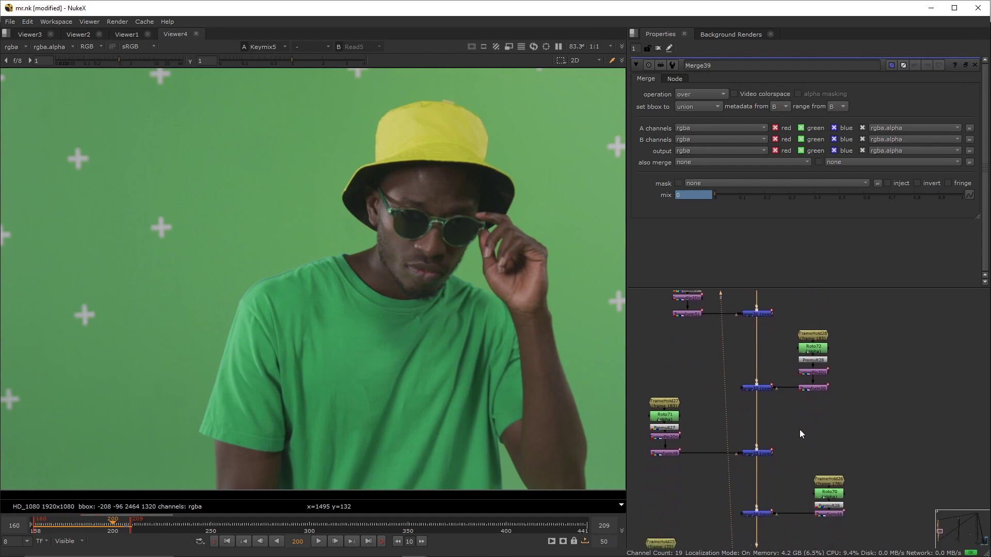
middle_click_drag(800, 429, 800, 393)
middle_click_drag(801, 516, 798, 419)
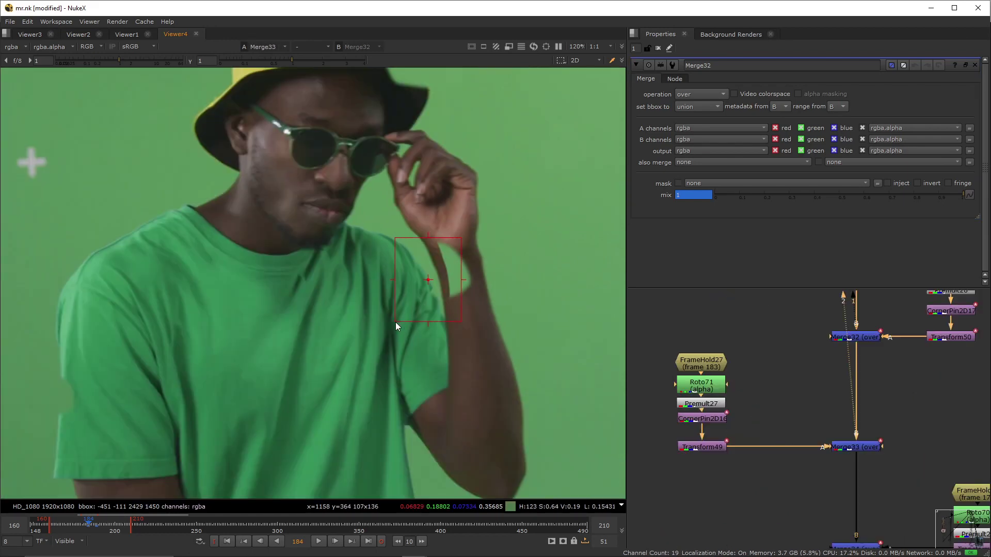
scroll(454, 299, "up", 3)
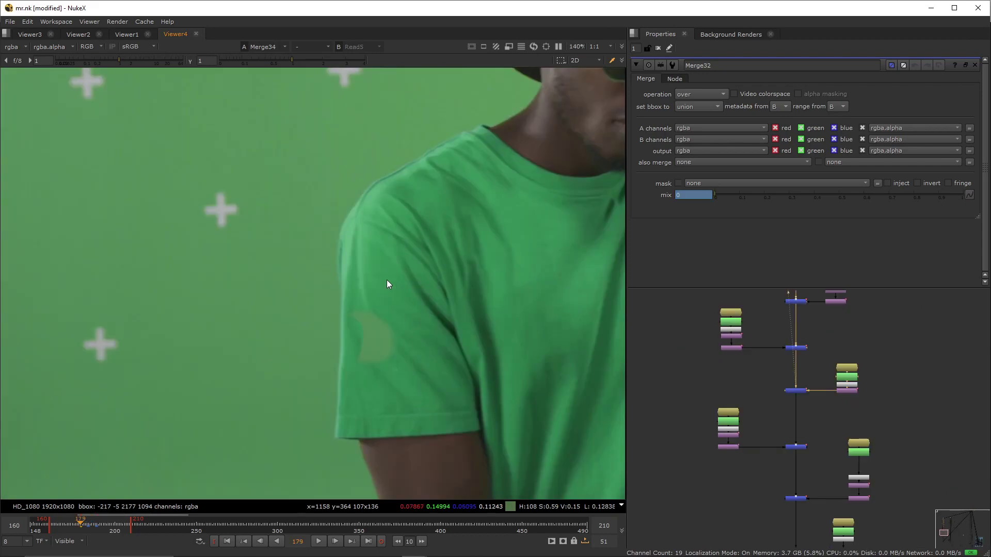
left_click_drag(386, 280, 299, 394)
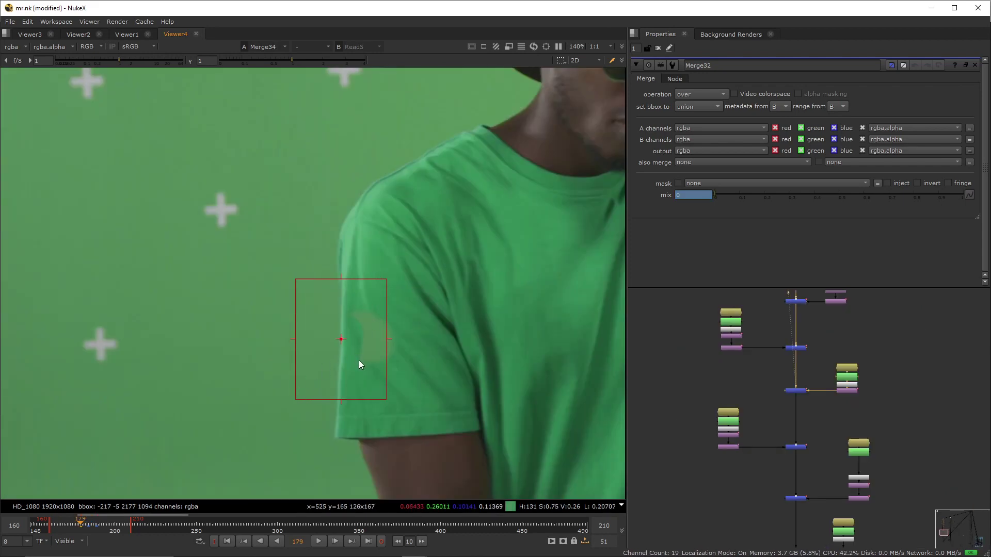
key("1")
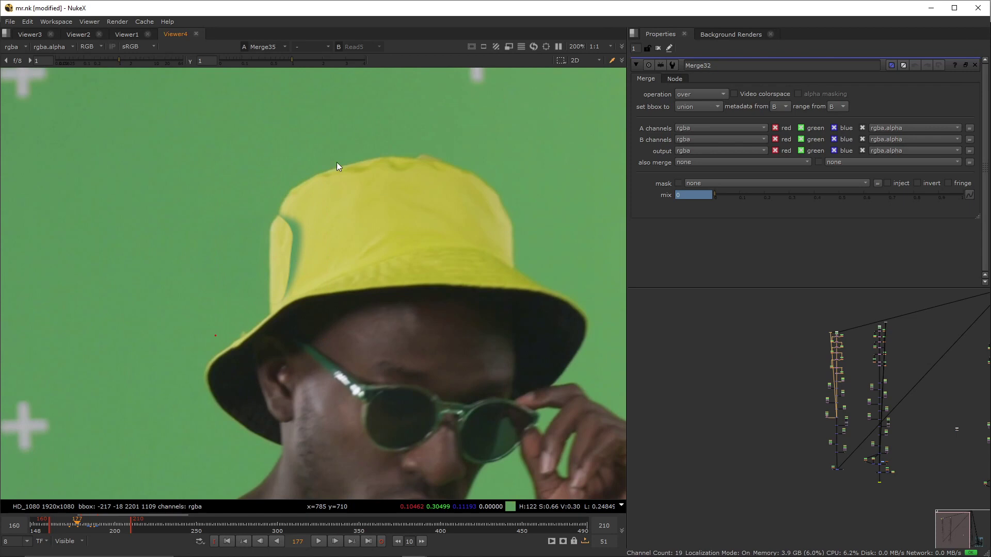
left_click_drag(337, 162, 210, 352)
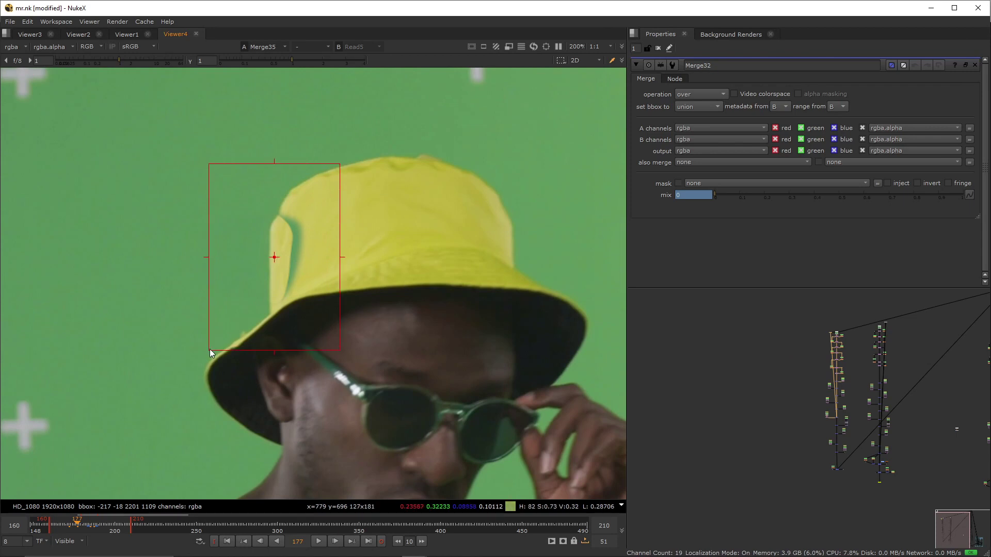
key("2")
key("1")
key("2")
key("1")
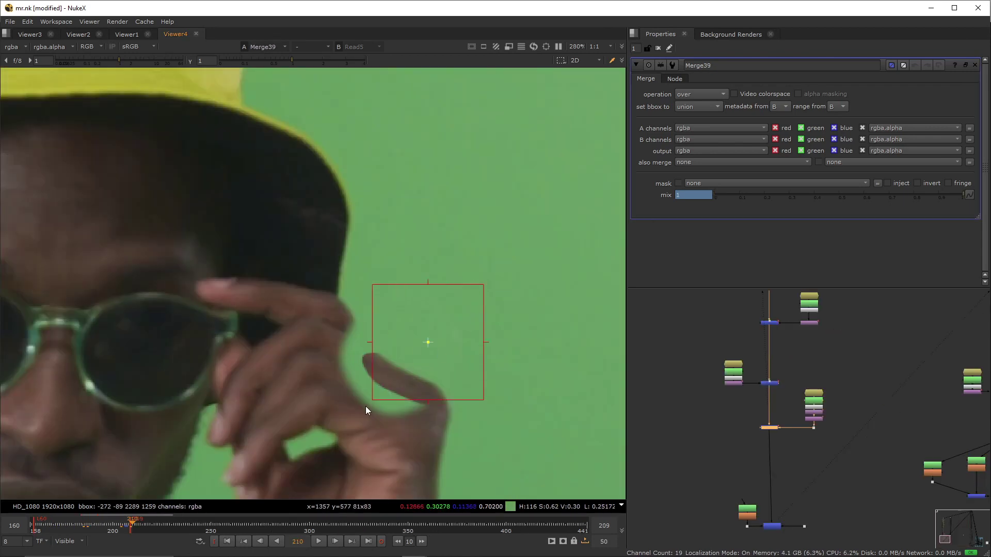
Step: Compare the patched cross by the hand with the original, then frame the hat brim
left_click_drag(365, 407, 334, 443)
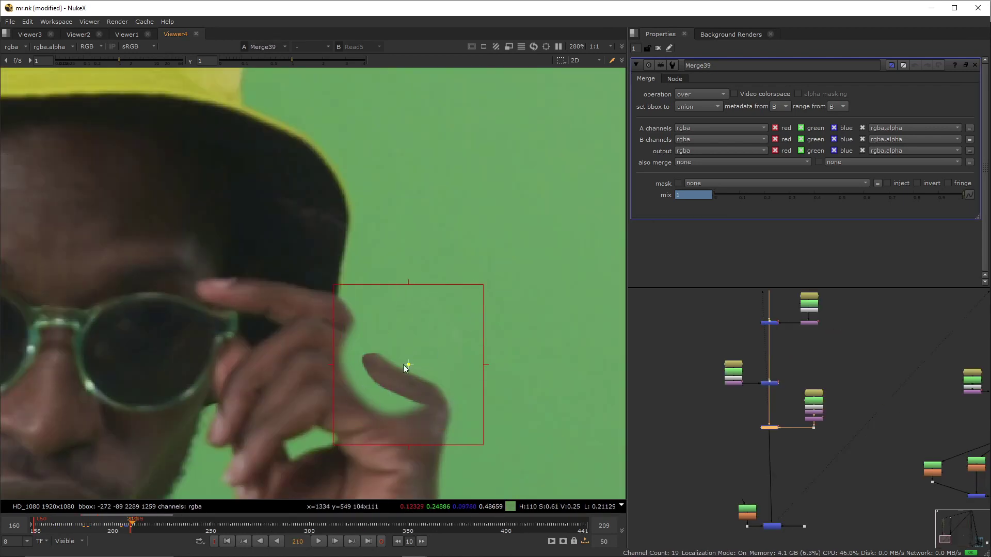
key("2")
key("1")
key("2")
key("1")
key("2")
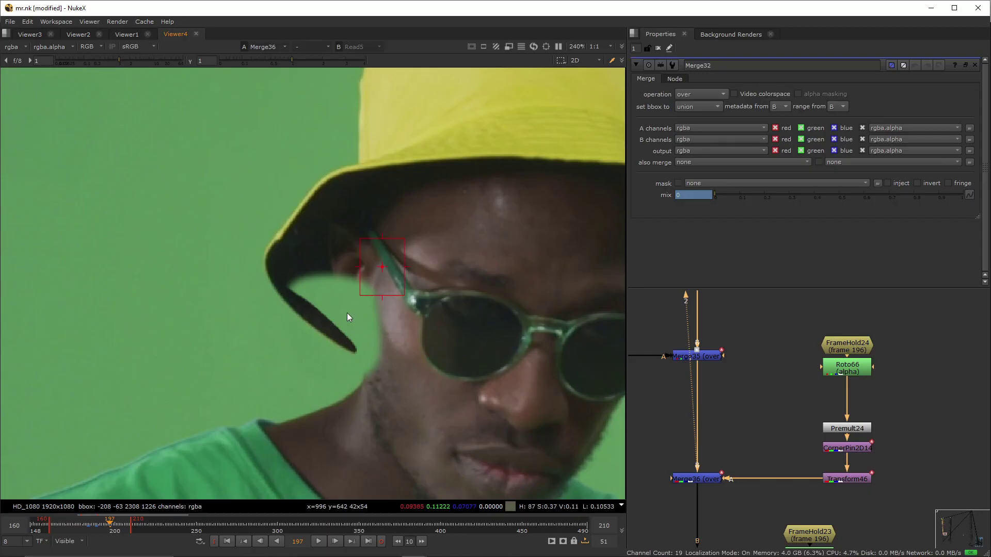
left_click_drag(274, 345, 257, 392)
Step: Flip between the patched result and the original plate to check the face cross
key("1")
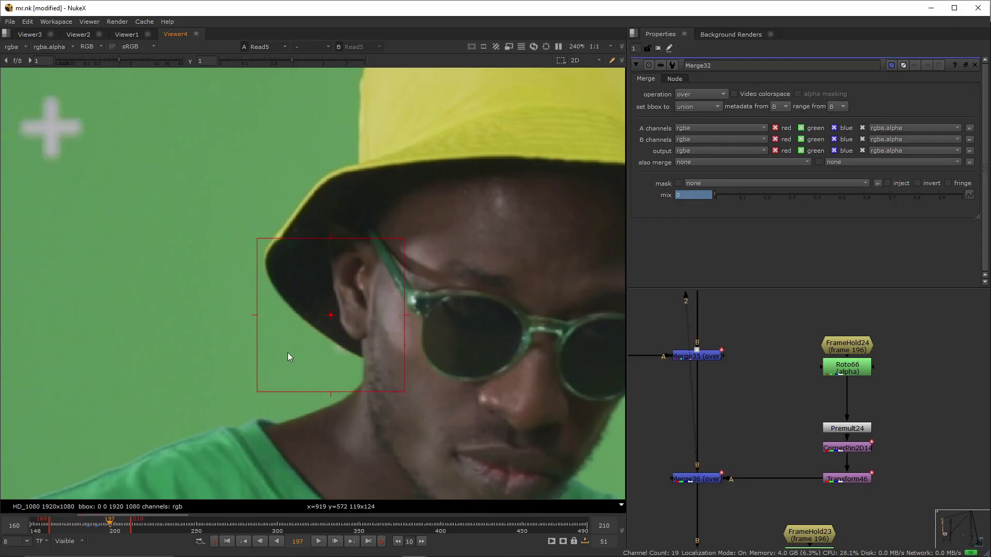
key("2")
key("1")
key("2")
key("1")
key("2")
key("1")
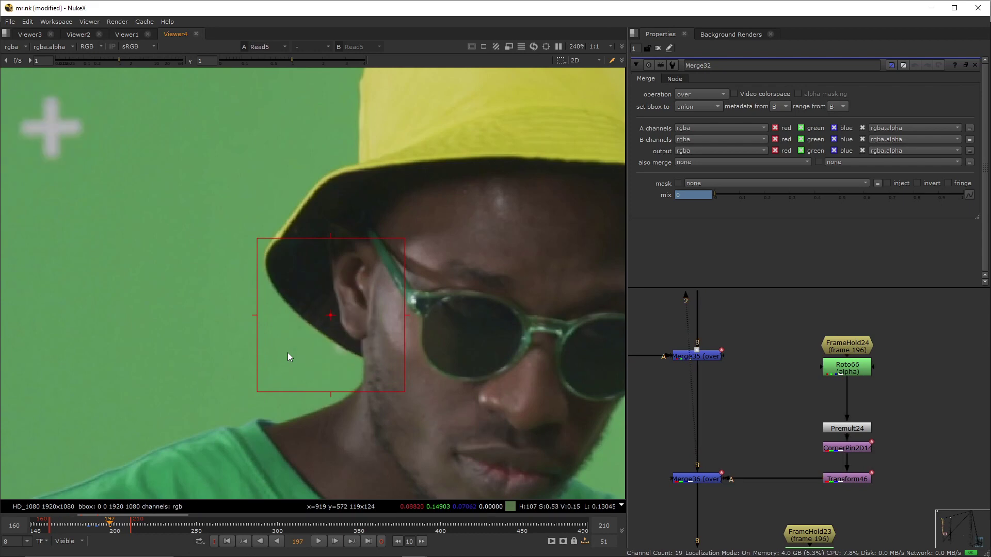
key("2")
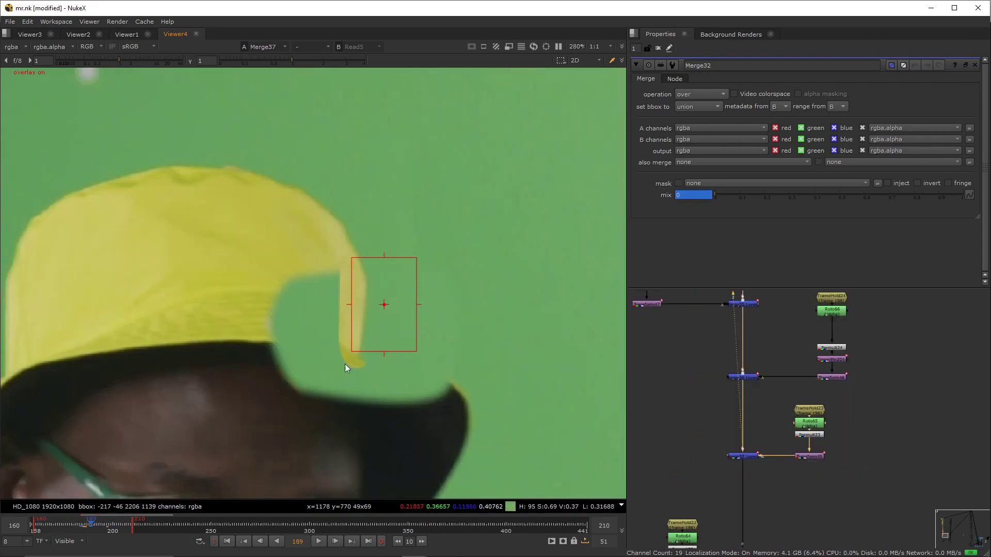
Step: Compare the Merge37 patch over the hat-top cross with the original plate
left_click_drag(345, 364, 299, 397)
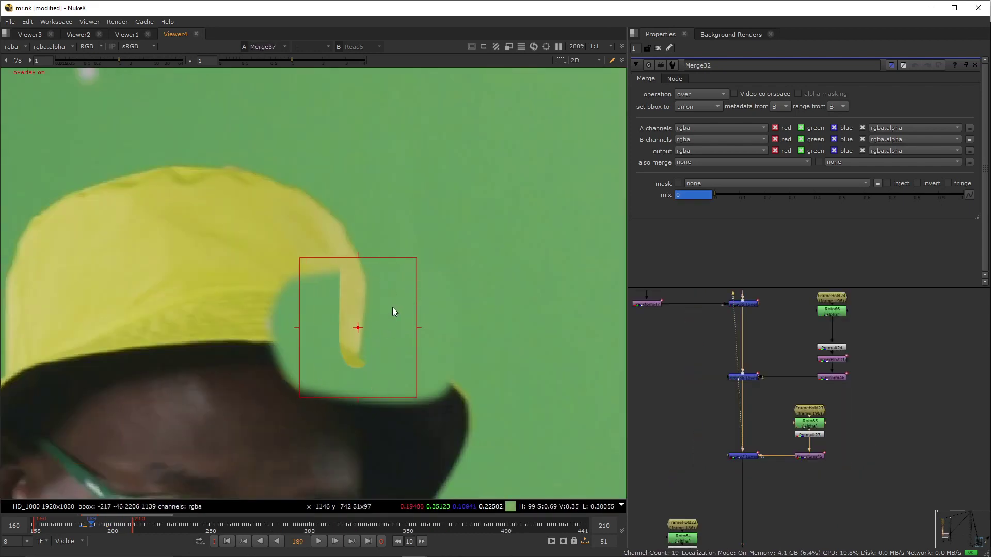
key("1")
key("2")
key("1")
key("2")
key("1")
key("2")
key("1")
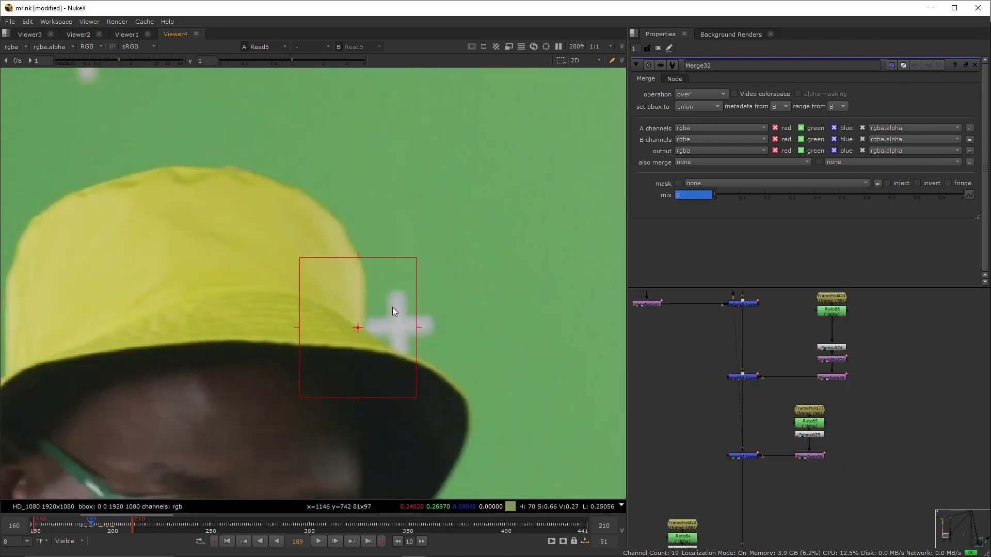
key("2")
Step: Enlarge the sample box and review the Merge38 patch result
left_click_drag(299, 397, 249, 434)
key("1")
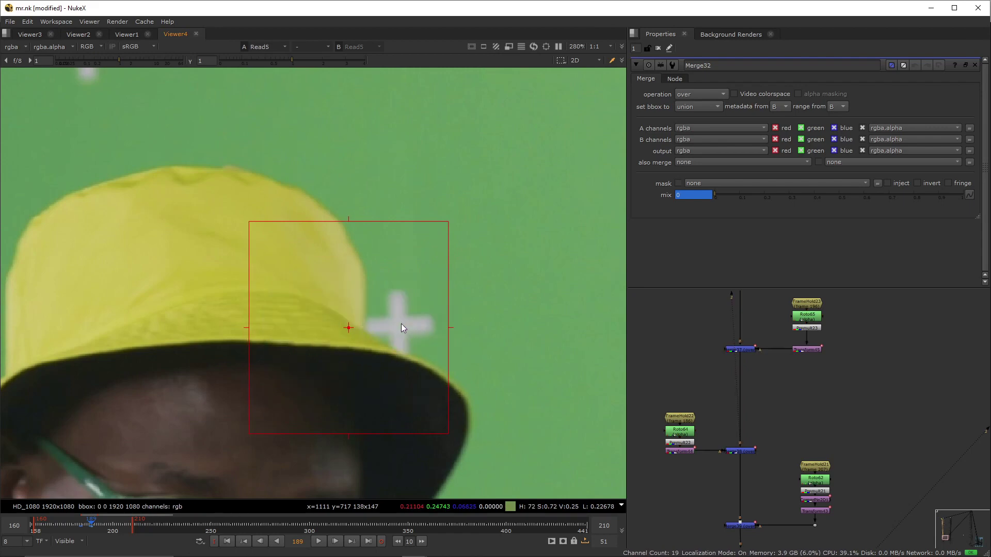
key("2")
key("1")
key("2")
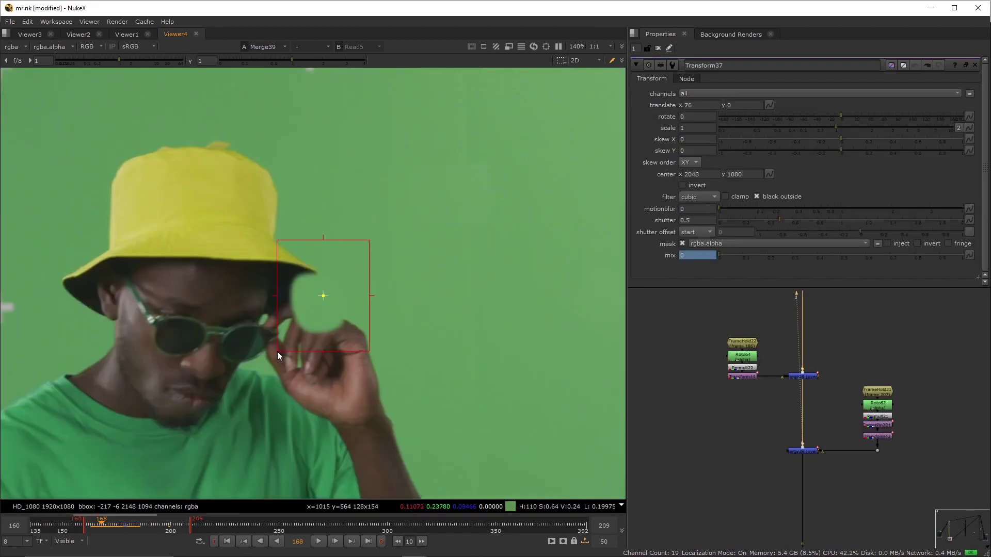
Step: Scrub back to the hand frames and insert a Keymix into Merge39's B pipe
left_click(116, 528)
mouse_move(115, 528)
left_mouse_down()
mouse_move(94, 526)
mouse_move(104, 527)
left_mouse_up()
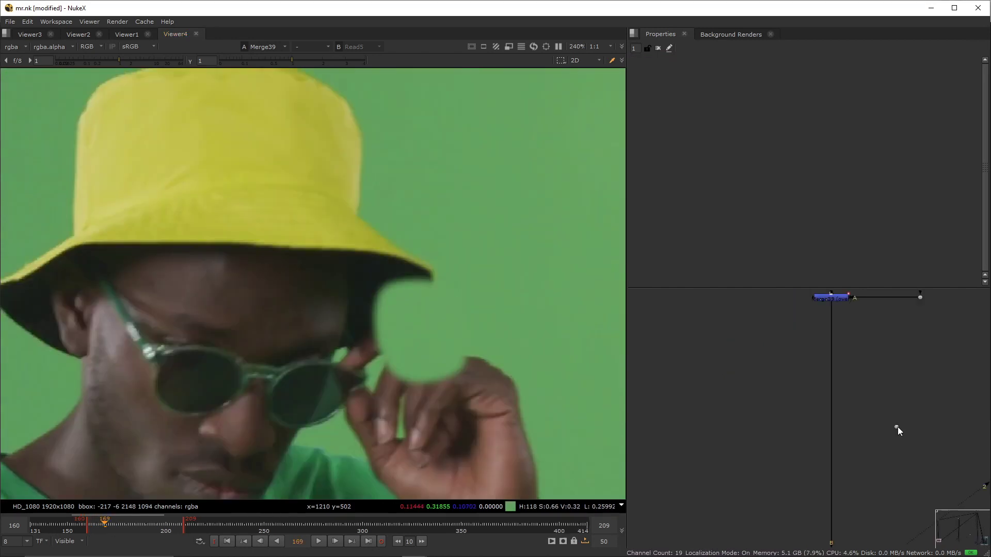
left_click_drag(897, 426, 894, 421)
key("Tab")
left_click_drag(862, 450, 829, 435)
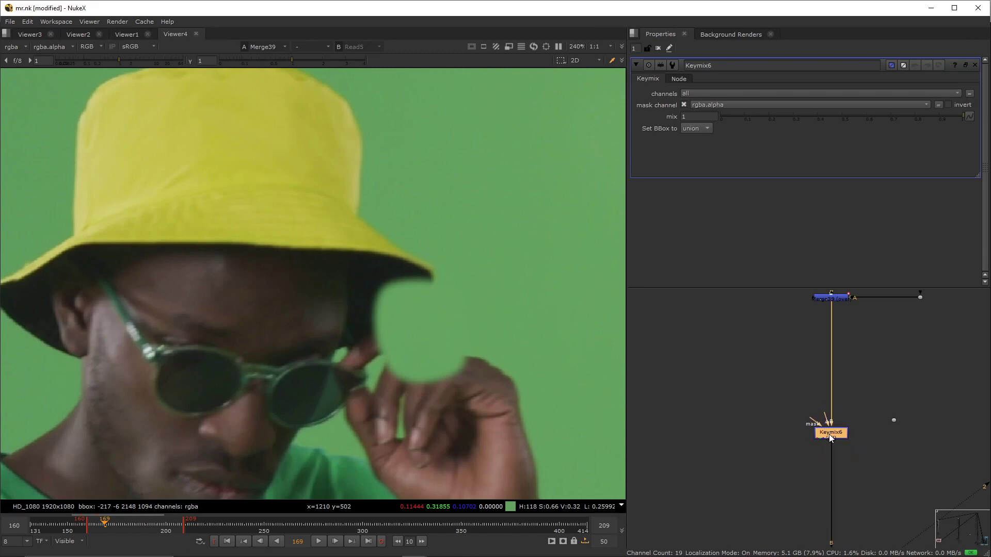
Step: Paste a Gaussian_edge_extend node beside the Keymix and return to frame 166
left_click(895, 400)
key("ctrl+v")
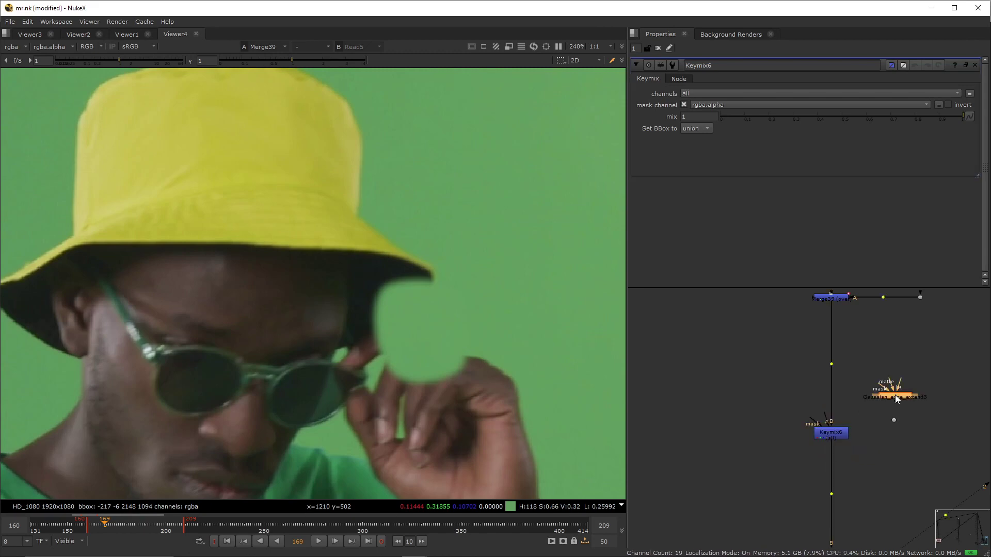
left_click_drag(895, 395, 899, 459)
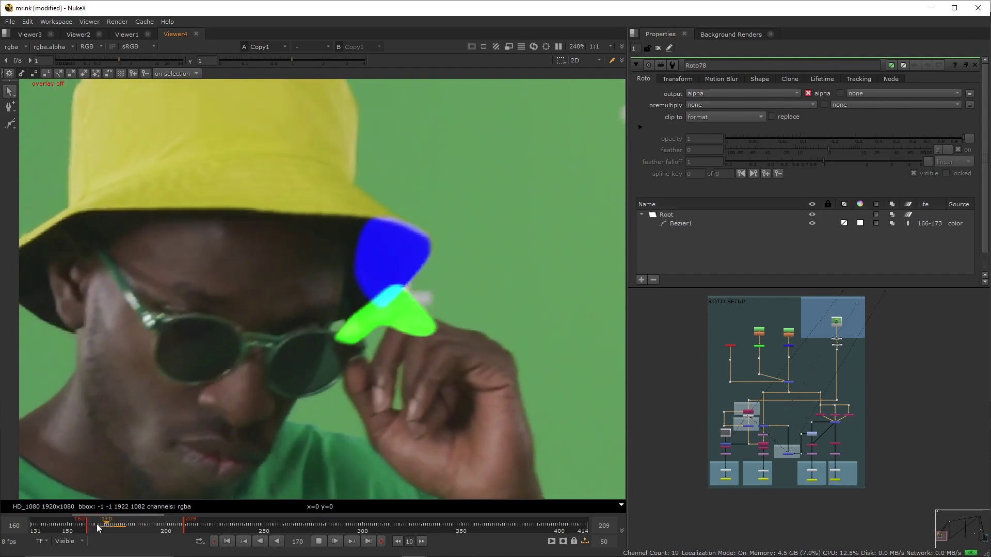
left_click(98, 527)
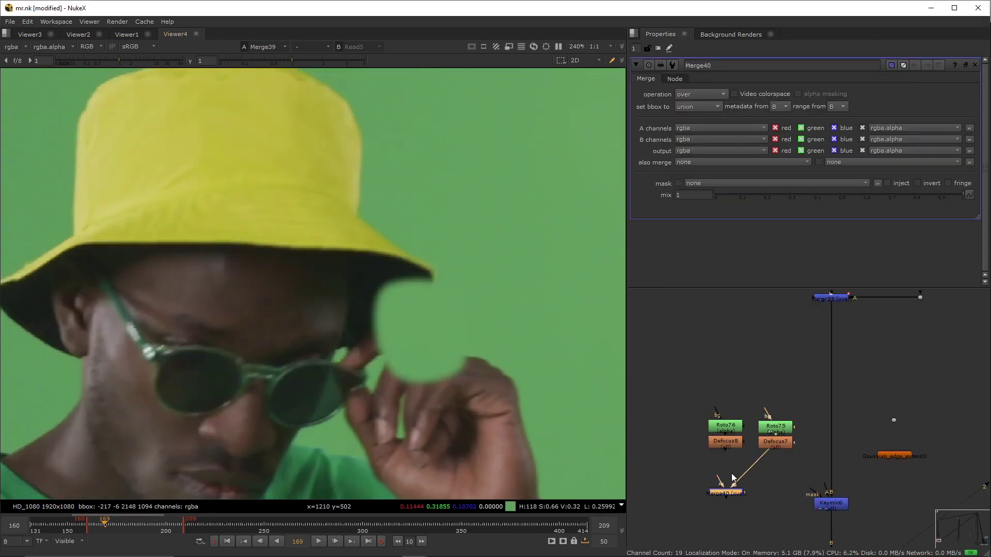
Step: Connect Merge40's A input to Defocus8 and set its operation to screen
left_click_drag(721, 481, 726, 443)
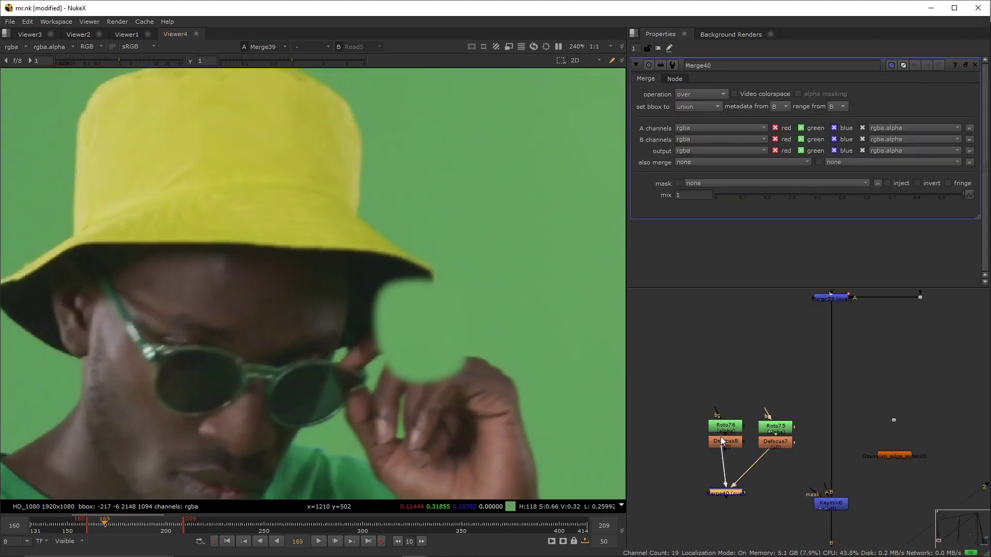
left_click(700, 94)
left_click(703, 277)
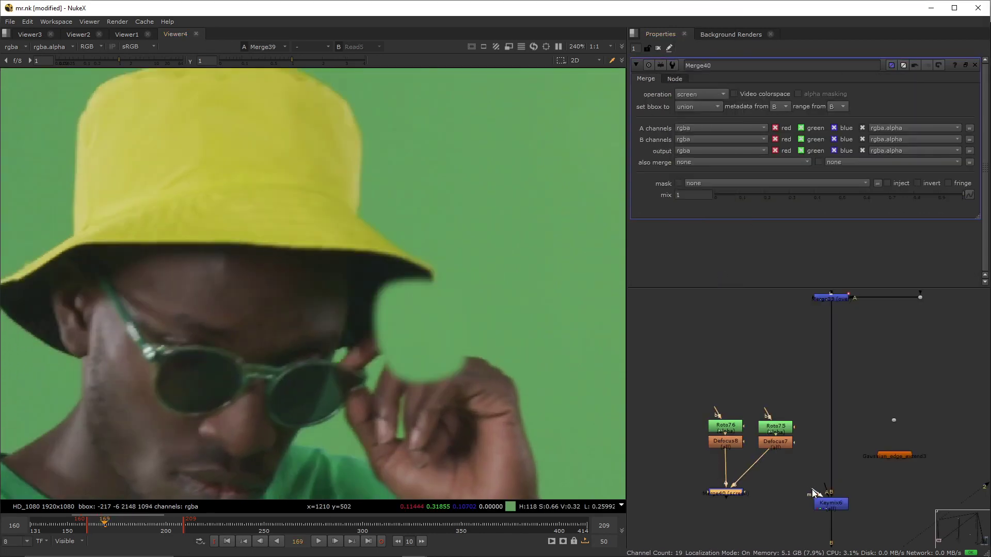
left_click_drag(728, 491, 730, 510)
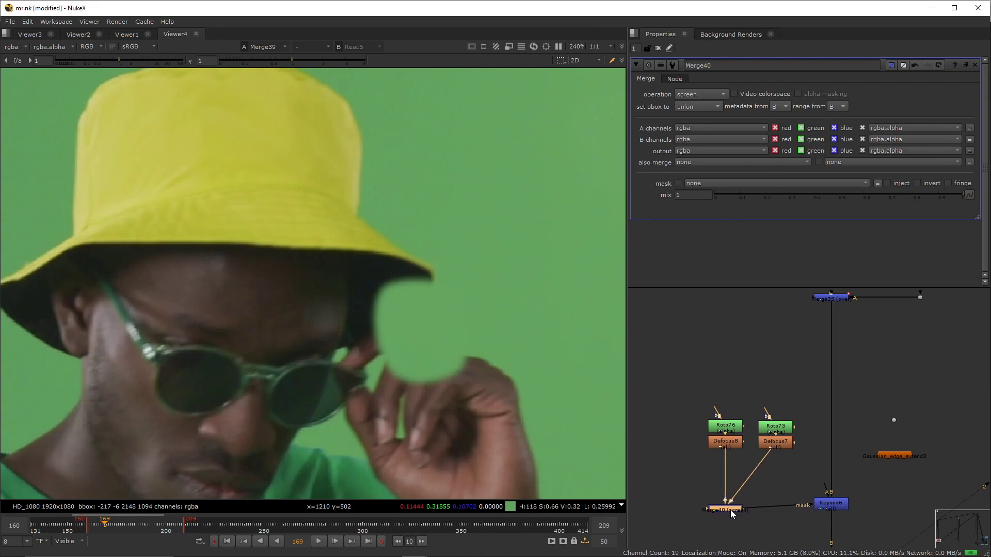
Step: Add a Clamp node and wire it through a dot into the edge-extend node's mask
left_click(805, 388)
key("Tab")
type("cl")
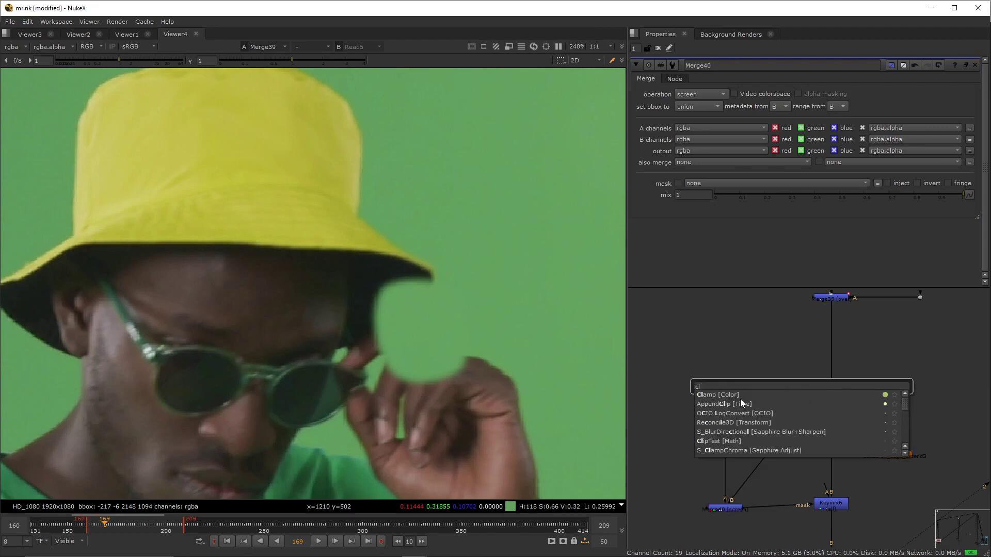
key("Return")
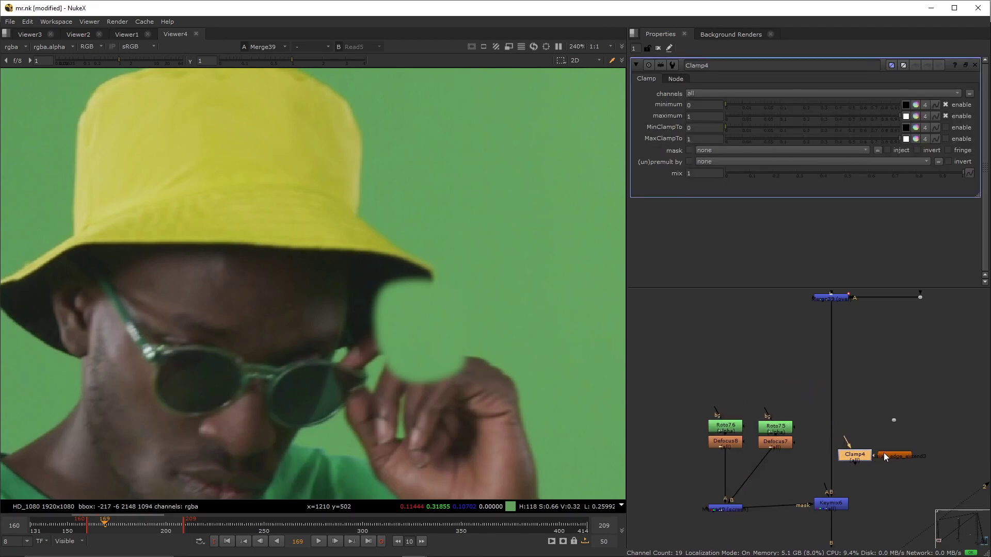
left_click(883, 456)
left_click_drag(899, 453, 906, 504)
left_click_drag(833, 507, 834, 511)
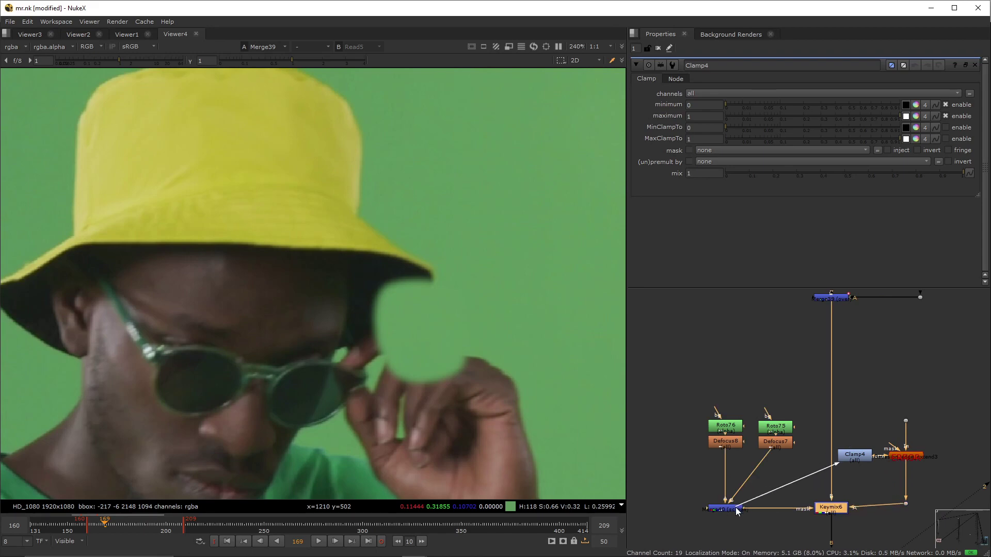
Step: Enable both MinClampTo and MaxClampTo on the Clamp node
left_click(946, 127)
left_click(947, 139)
middle_click_drag(866, 463, 863, 429)
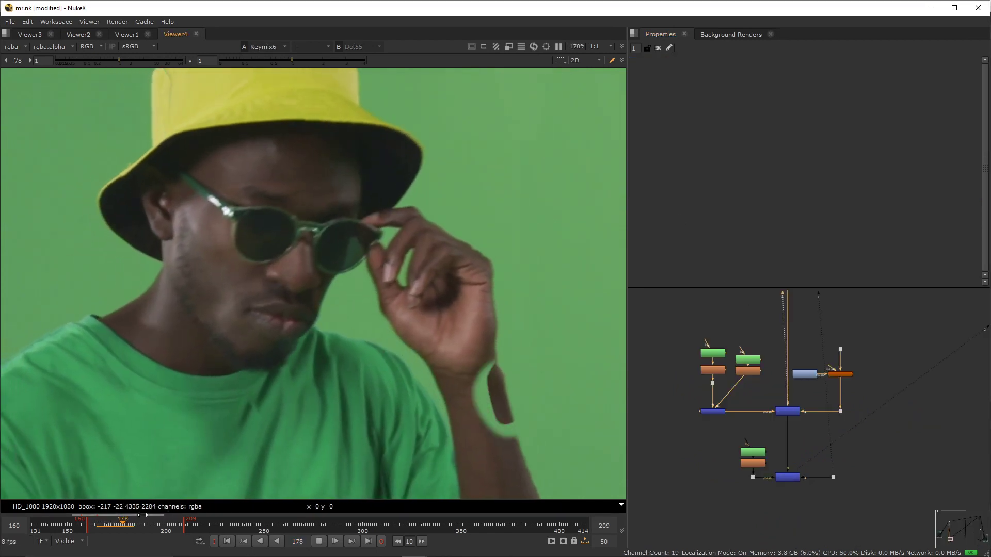
Step: Replay from frame 165, nudge the Roto63 shape left, and review again from frame 170
left_click(96, 524)
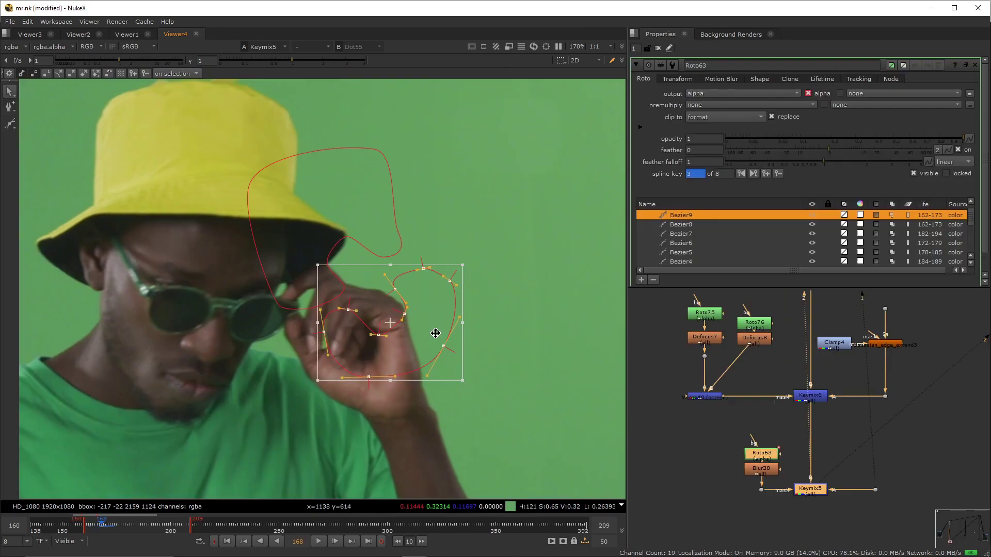
left_click_drag(435, 331, 412, 290)
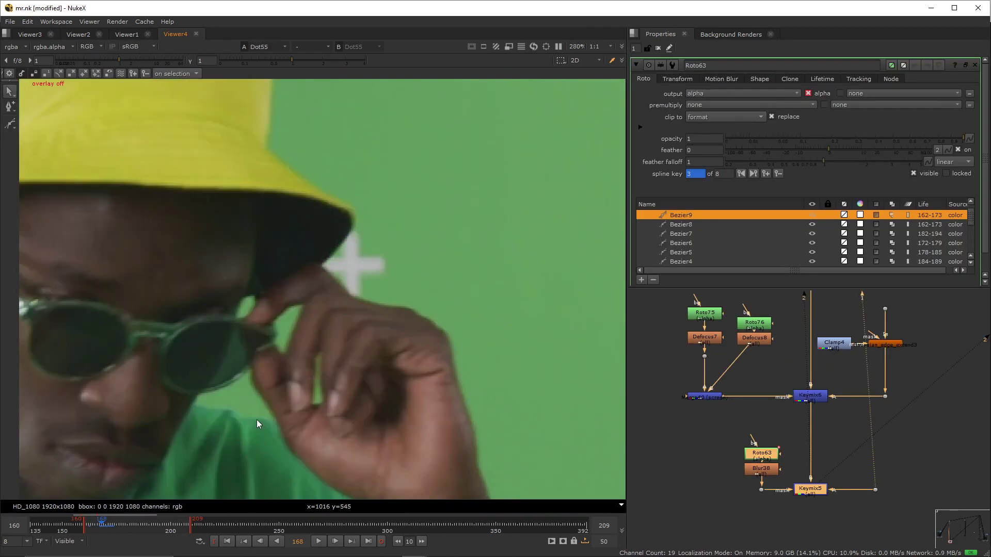
left_click(103, 522)
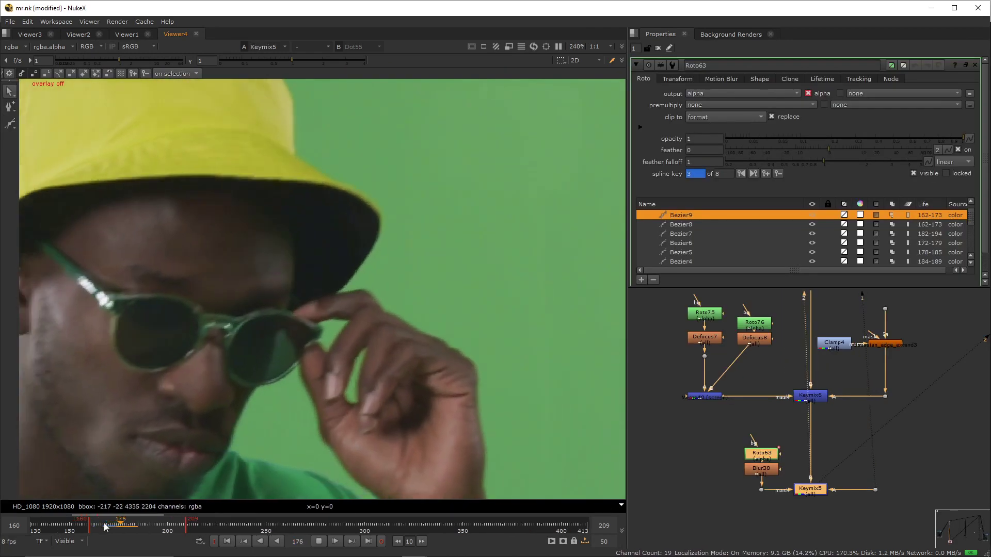
left_click(103, 522)
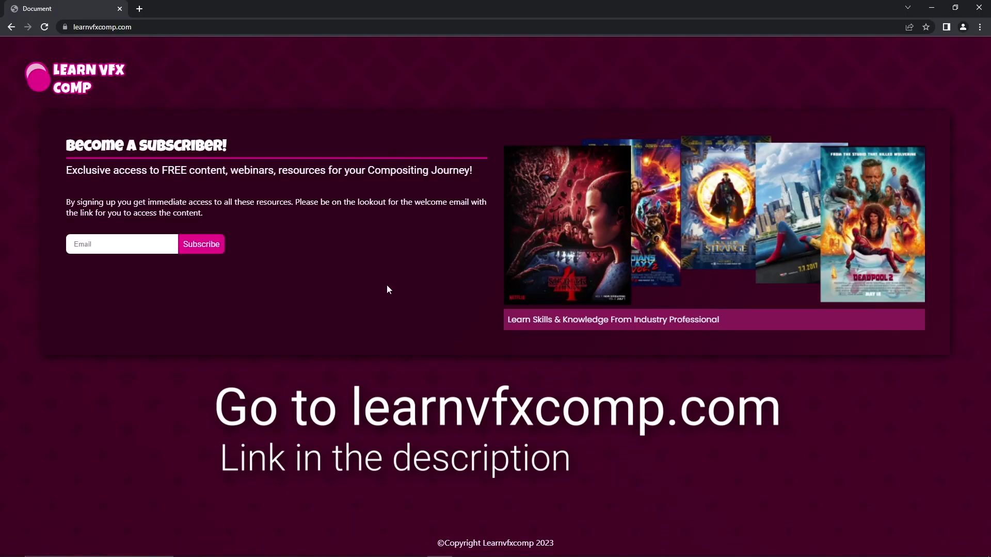
Step: Subscribe to the learnvfxcomp.com newsletter
left_click(201, 248)
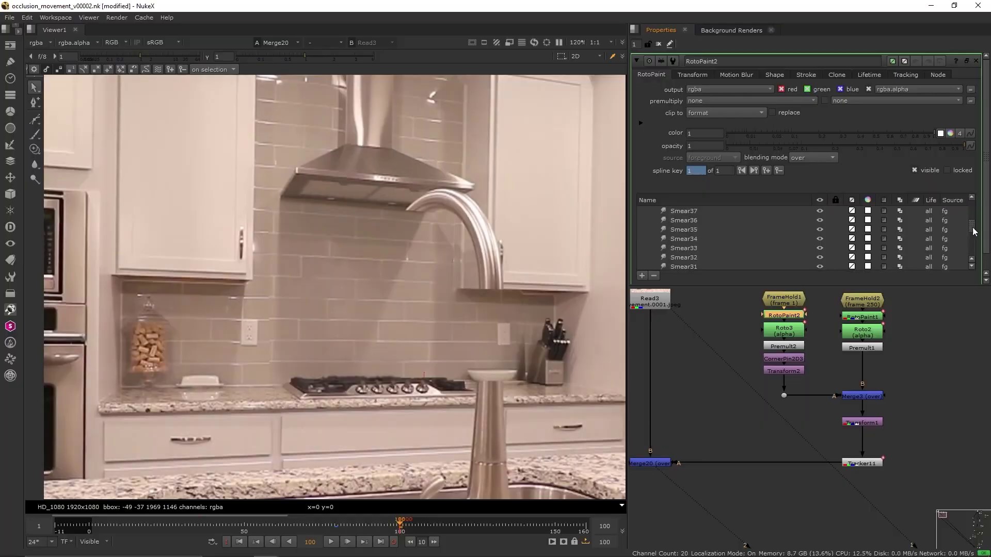
Step: Select all nodes in the Node Graph and bring up the node search
key("ctrl+a")
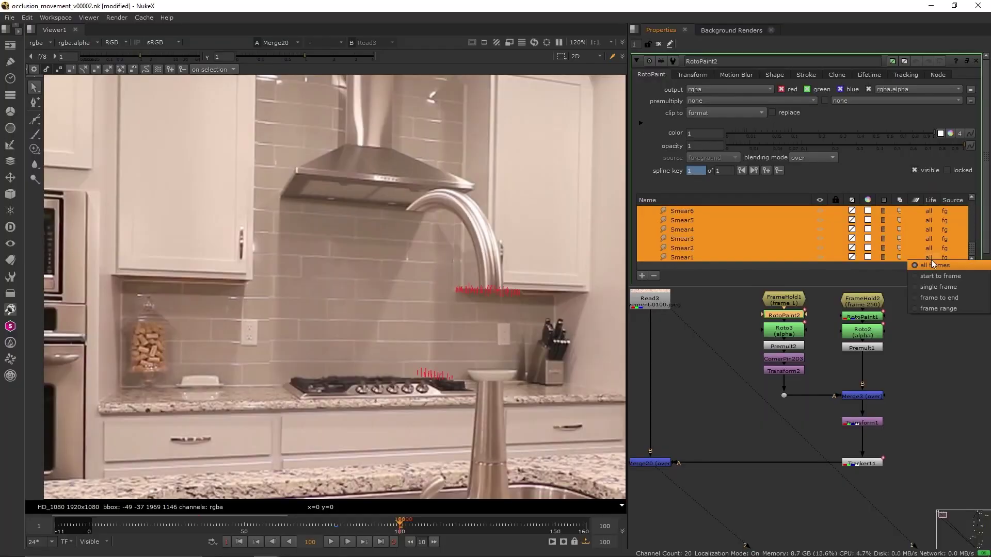
left_click(965, 218)
key("ctrl+a")
double_click(853, 410)
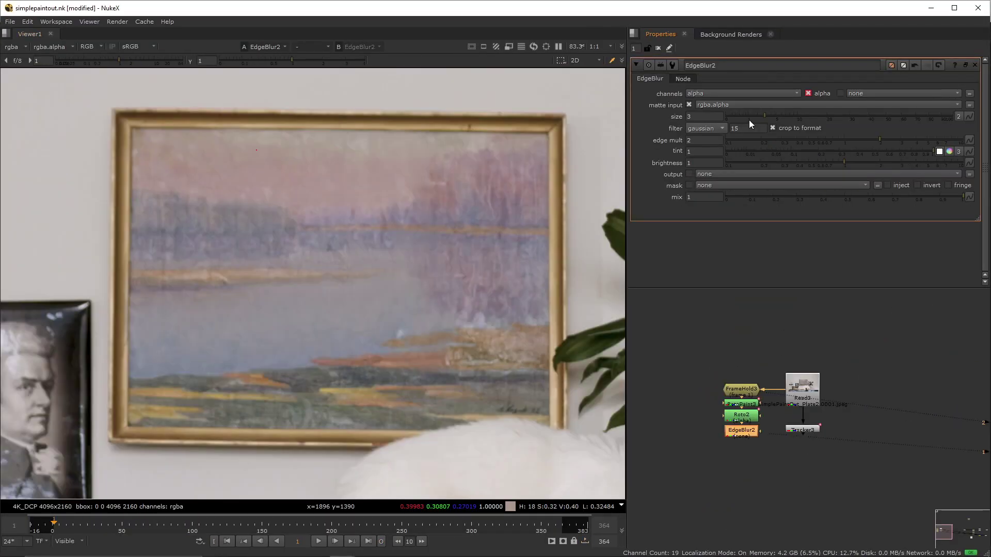
key("Tab")
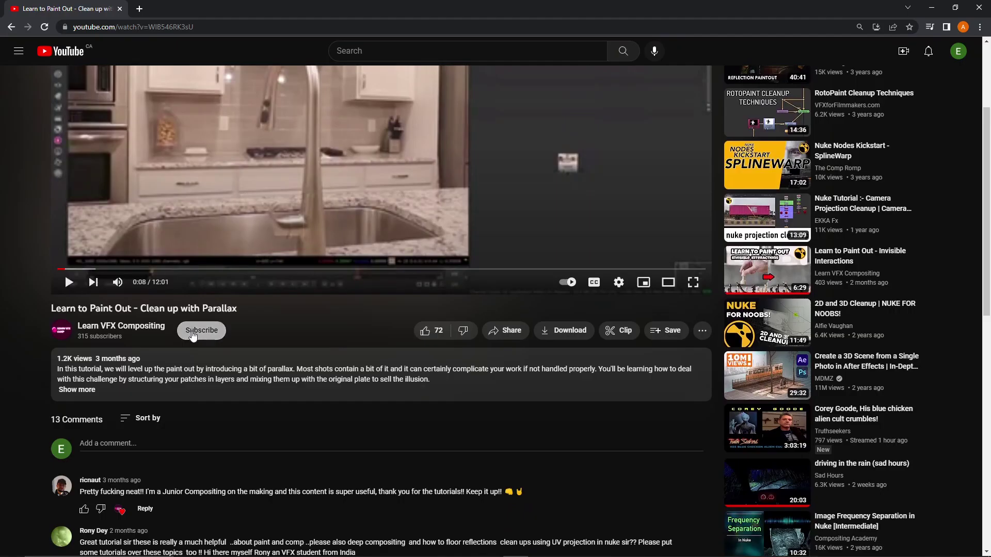
Step: Subscribe to the channel, like 'Learn to Paint Out - Clean up with Parallax', and begin a comment
left_click(192, 334)
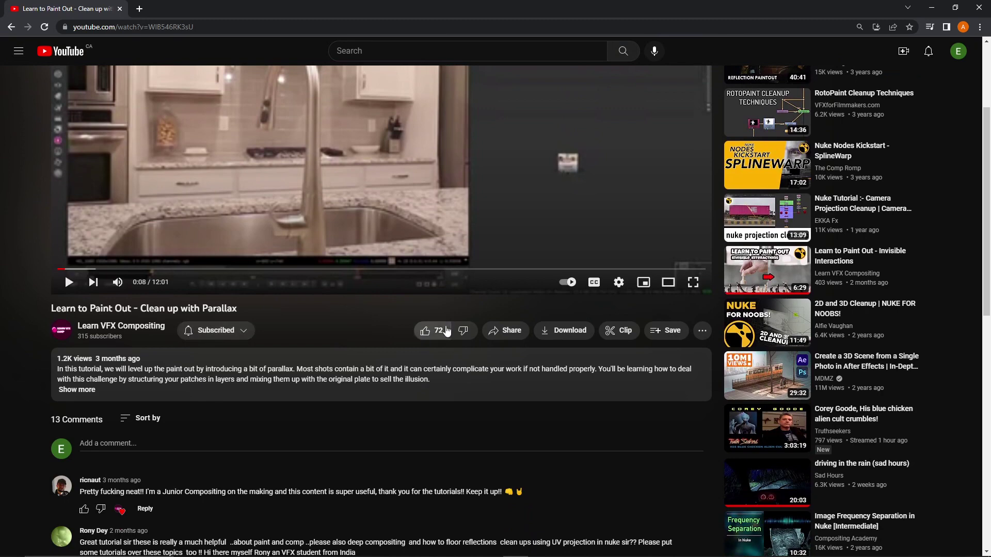
left_click(437, 333)
scroll(438, 338, "down", 3)
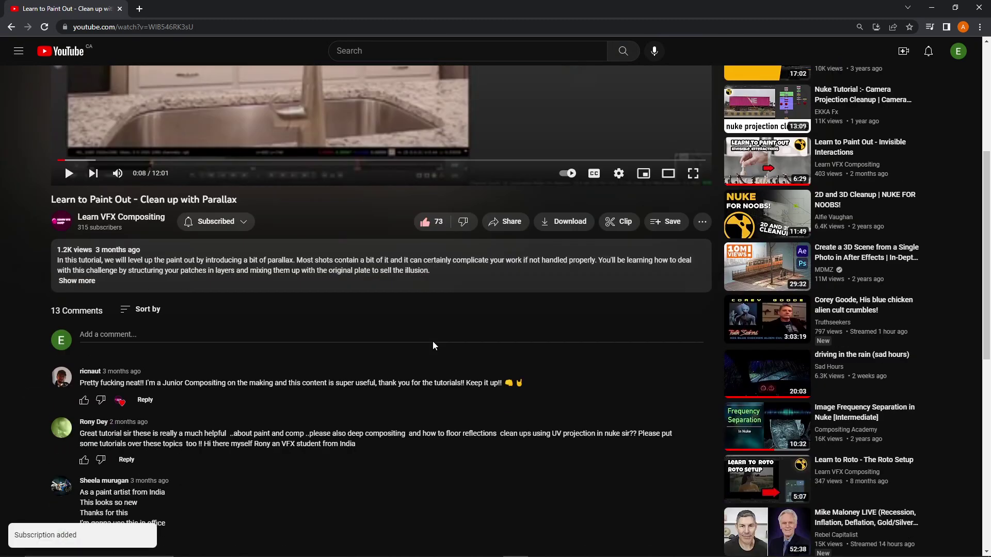
left_click(120, 291)
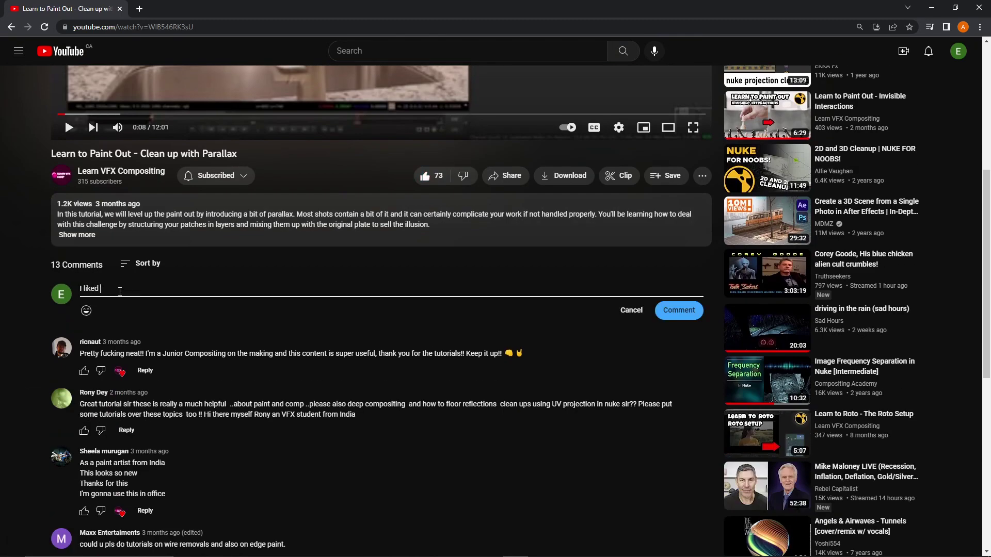